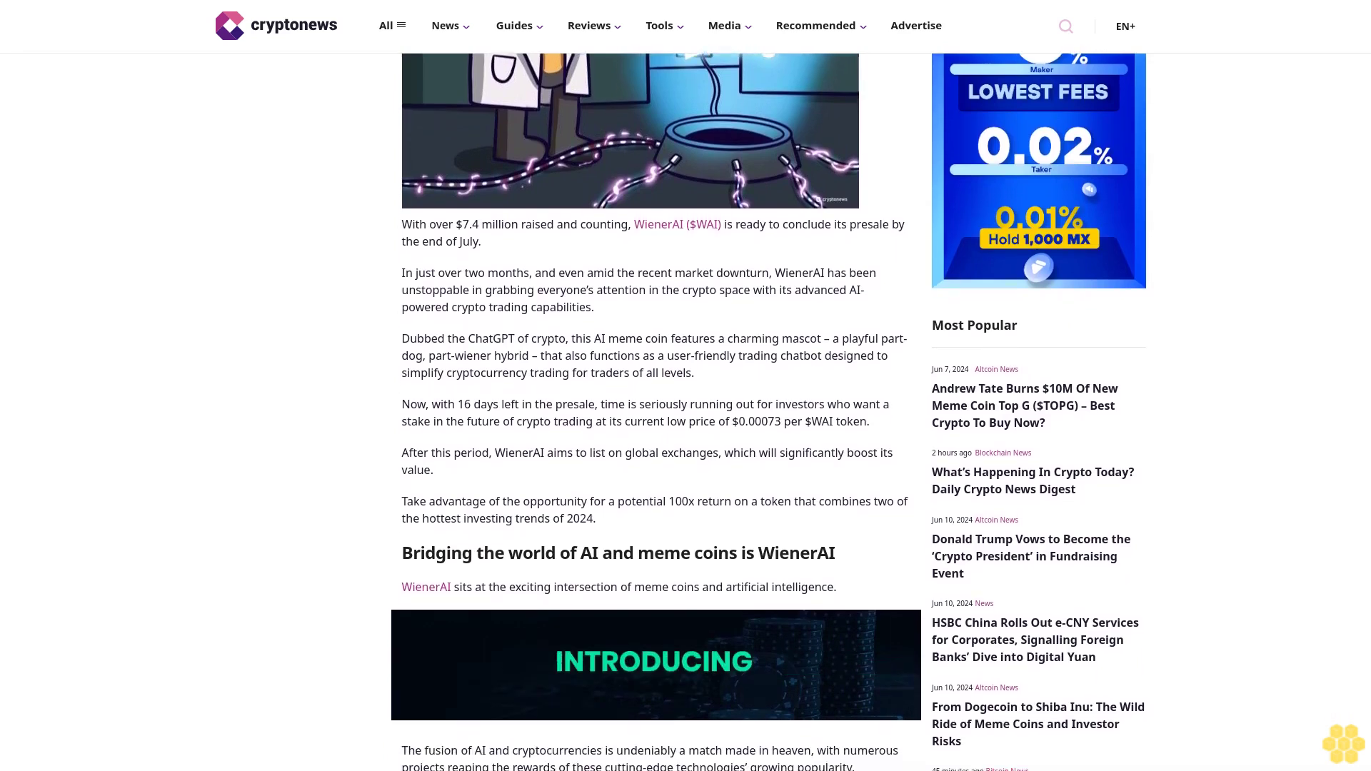
{"action": "scroll", "coordinate": [685, 429], "scroll_direction": "down", "scroll_amount": 1}
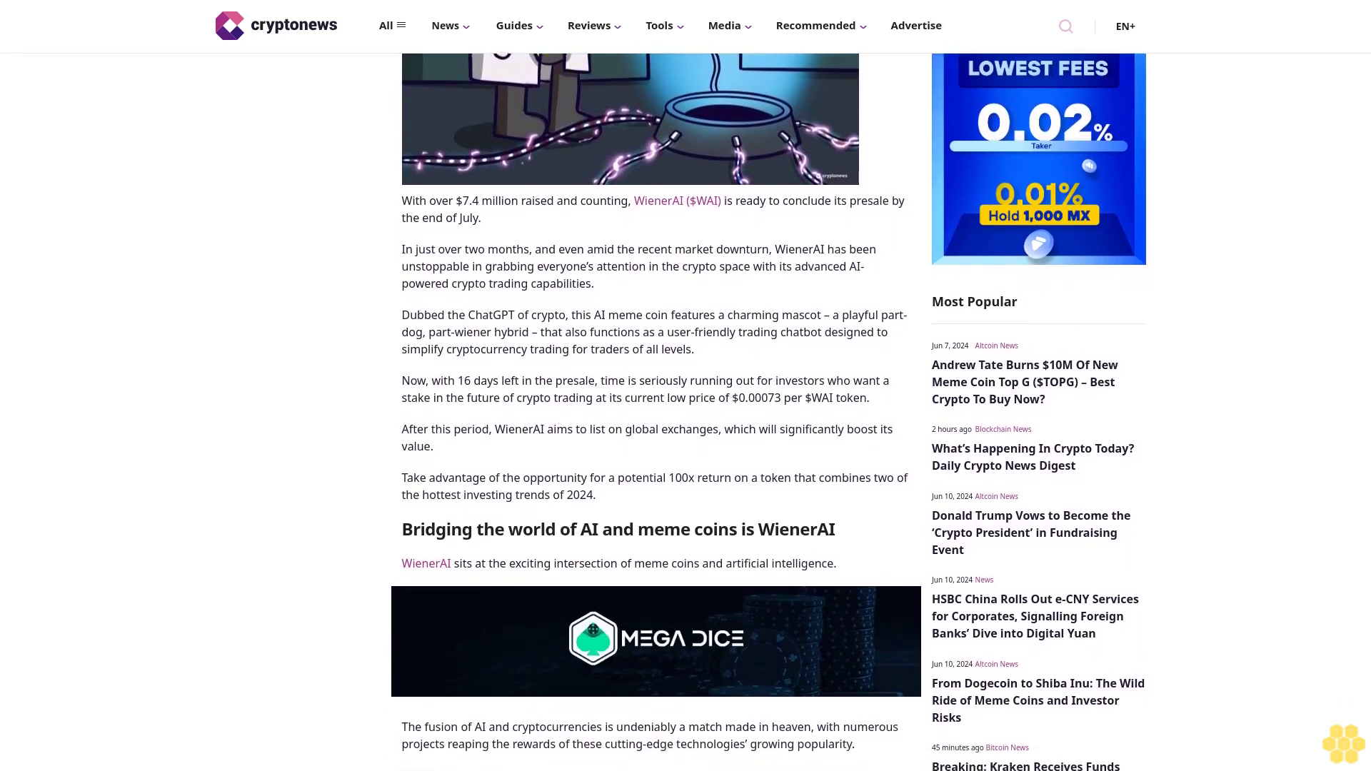
{"action": "scroll", "coordinate": [687, 430], "scroll_direction": "down", "scroll_amount": 1}
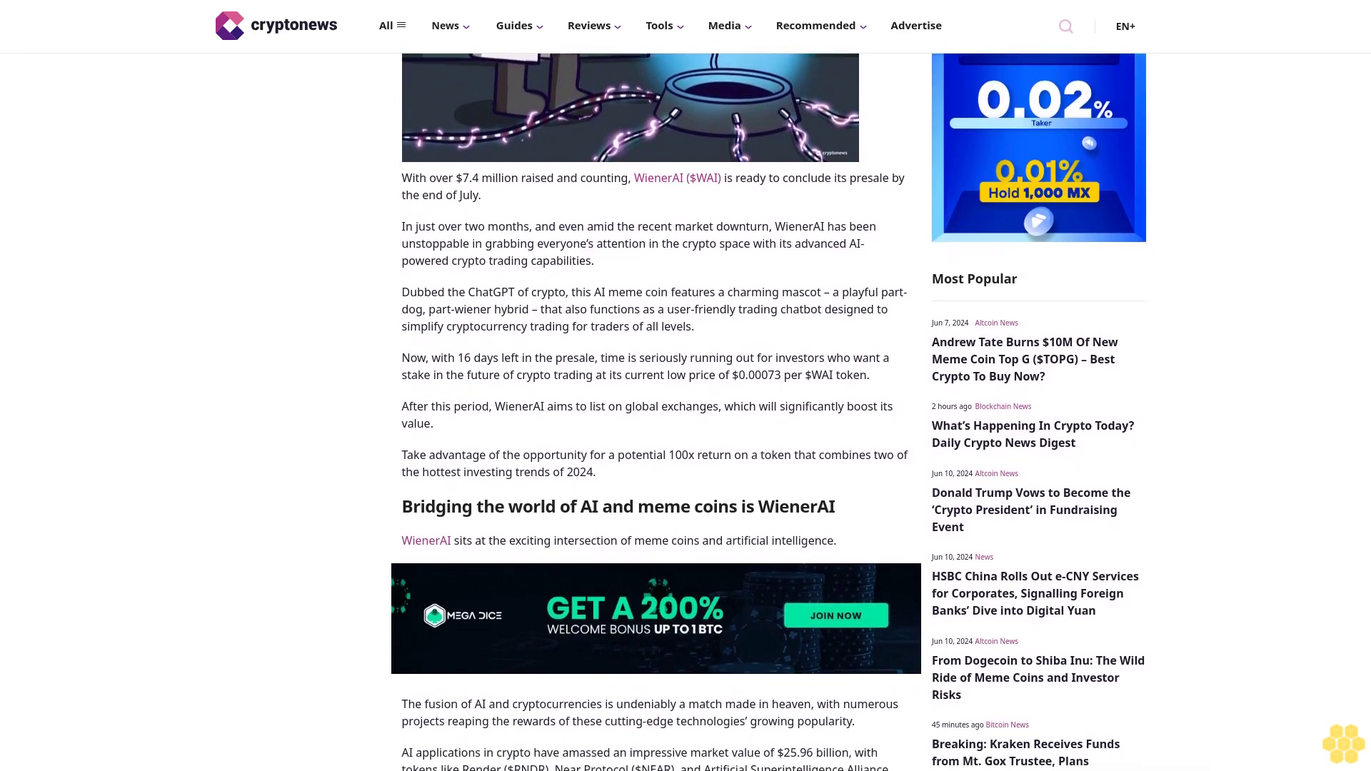
{"action": "scroll", "coordinate": [685, 428], "scroll_direction": "down", "scroll_amount": 1}
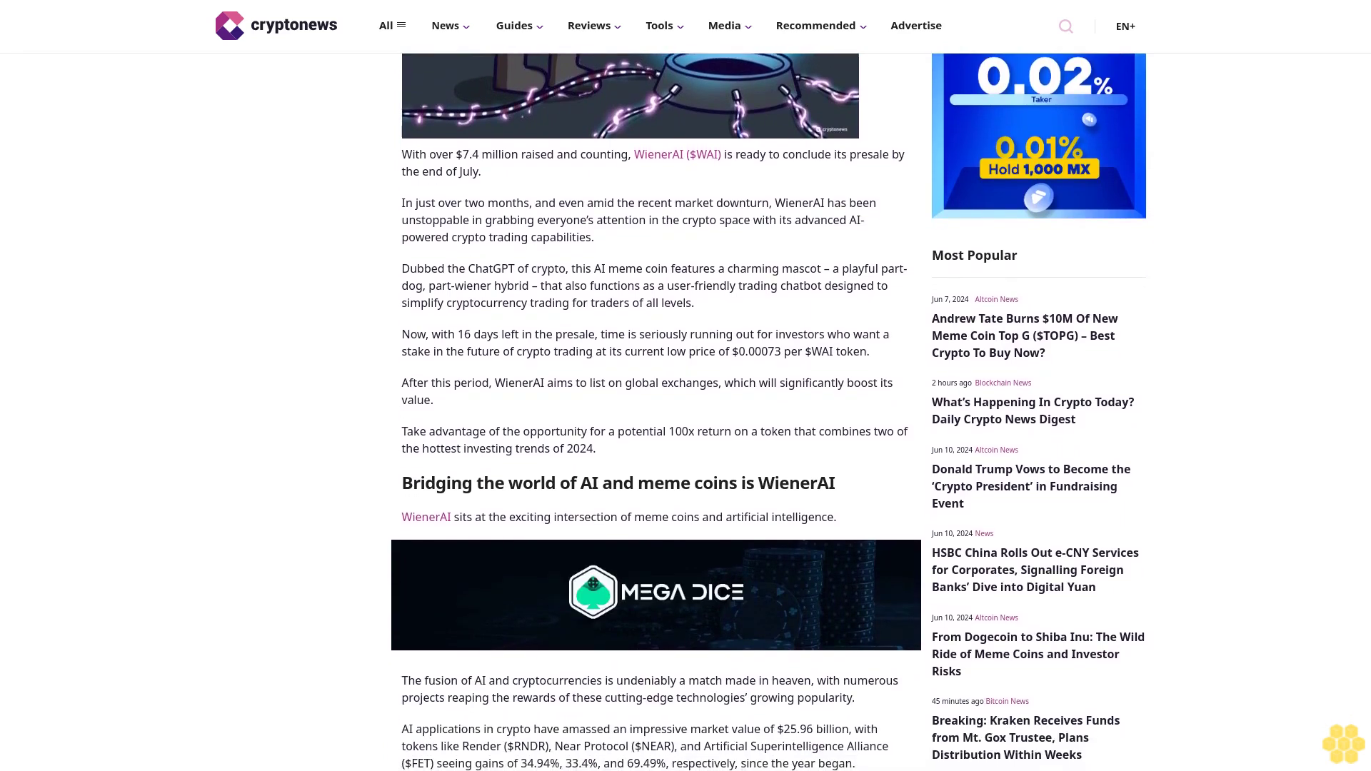
{"action": "scroll", "coordinate": [687, 428], "scroll_direction": "down", "scroll_amount": 1}
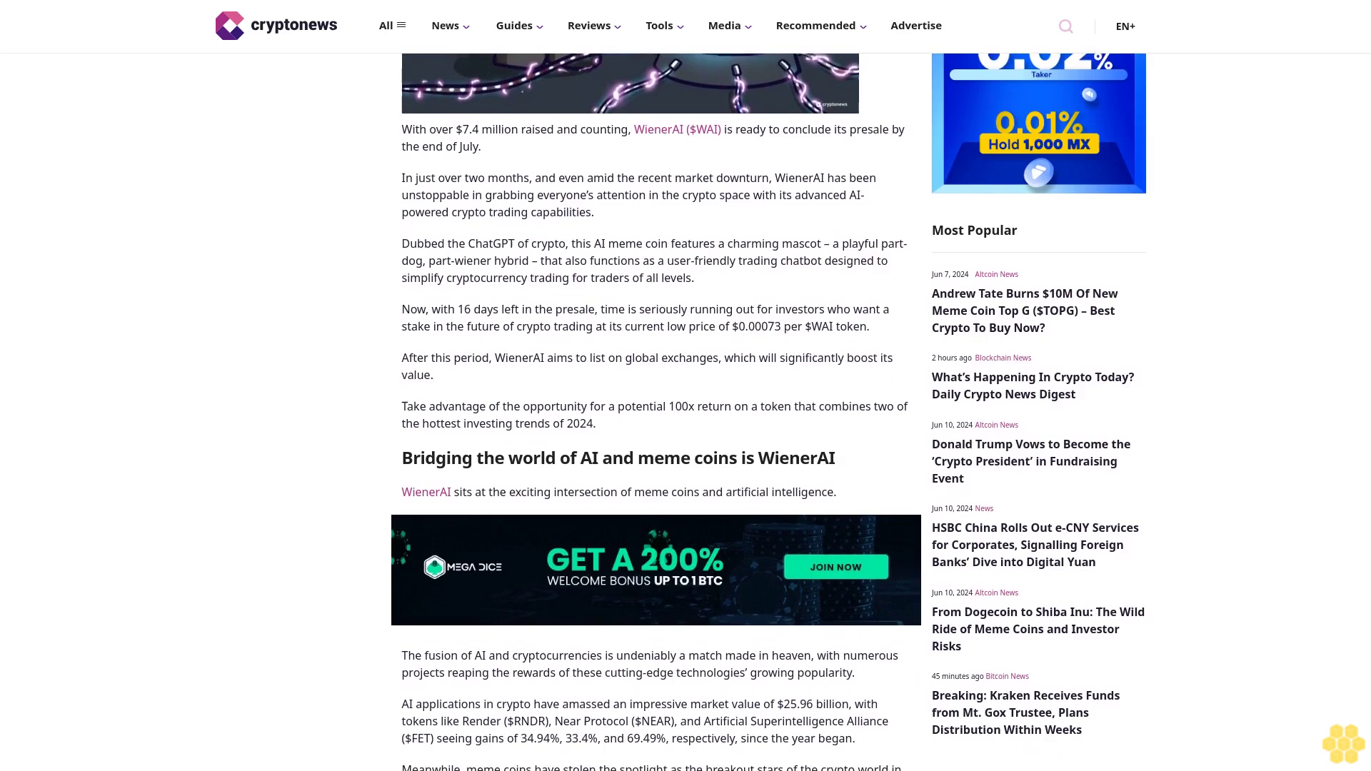
{"action": "scroll", "coordinate": [685, 429], "scroll_direction": "down", "scroll_amount": 1}
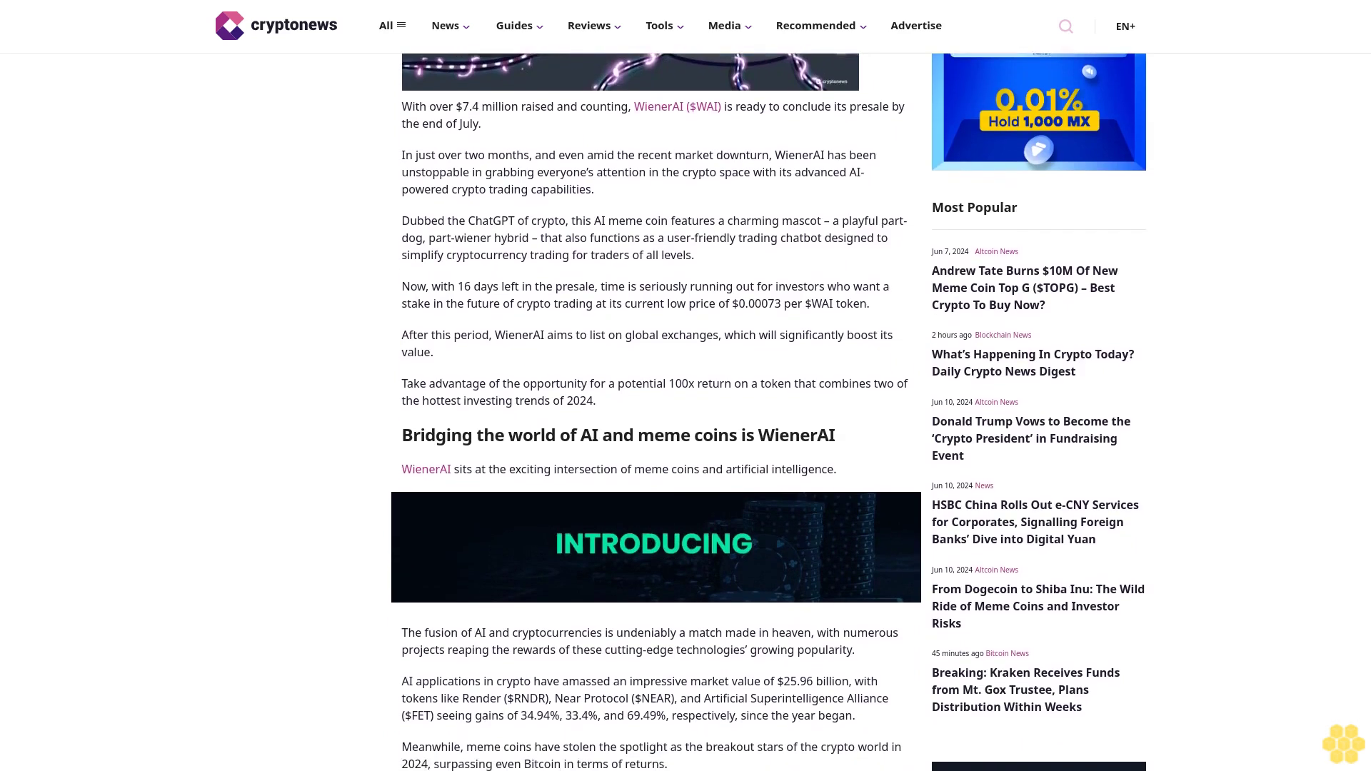
{"action": "scroll", "coordinate": [686, 429], "scroll_direction": "down", "scroll_amount": 1}
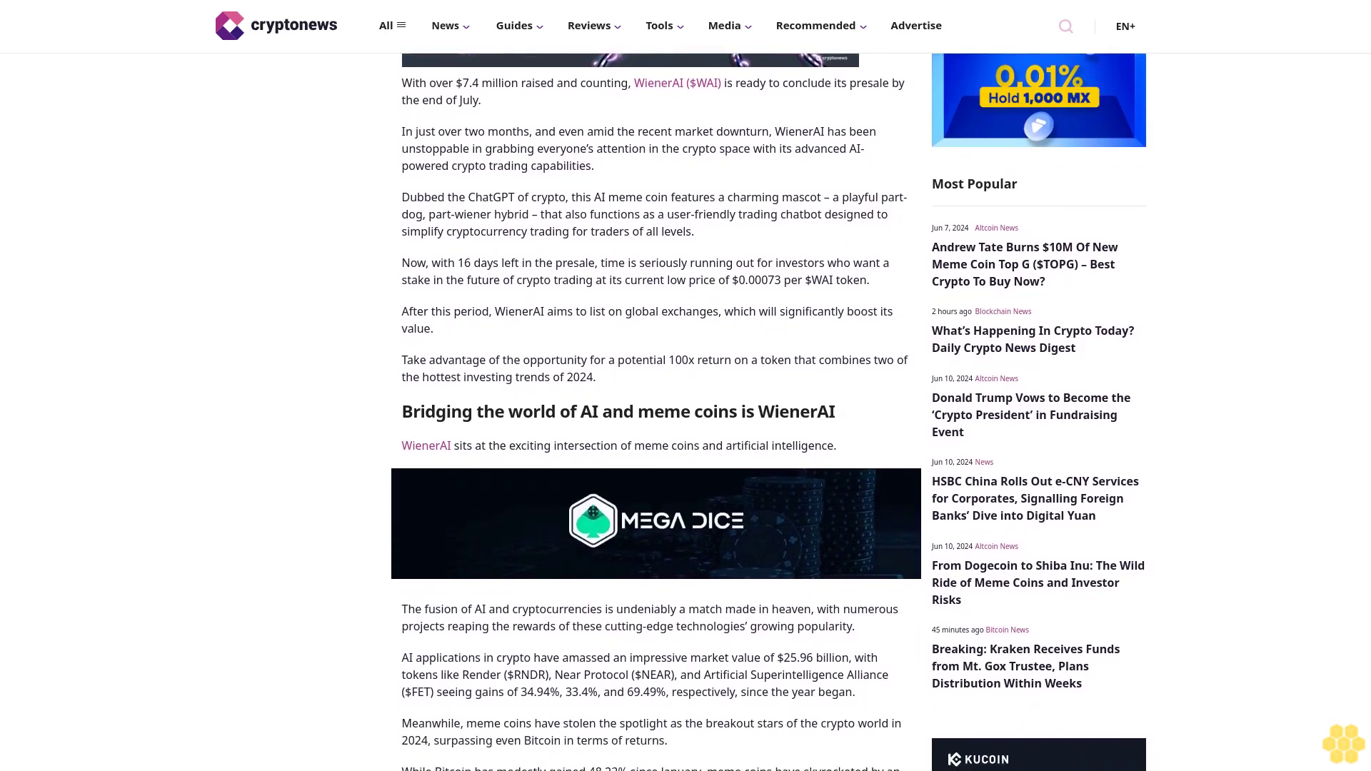
{"action": "scroll", "coordinate": [686, 429], "scroll_direction": "down", "scroll_amount": 1}
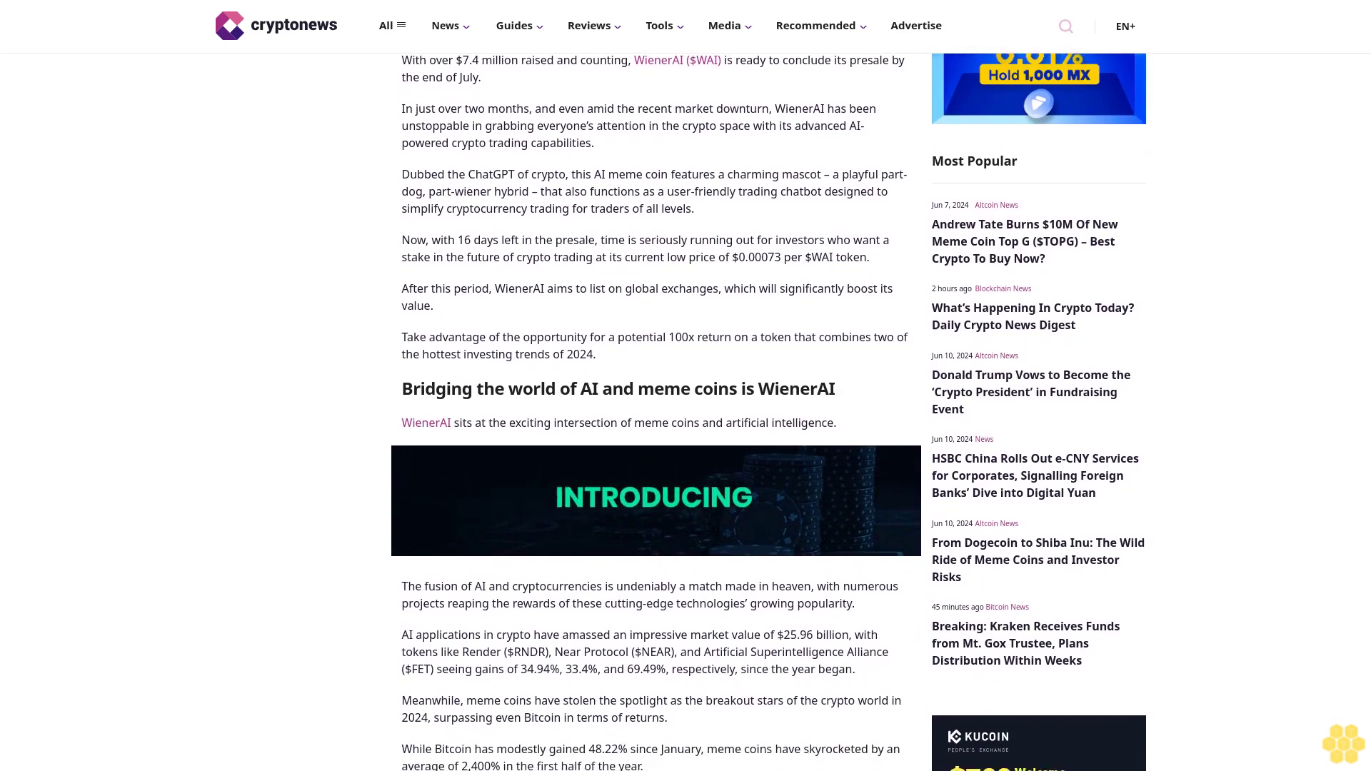
{"action": "scroll", "coordinate": [687, 428], "scroll_direction": "down", "scroll_amount": 1}
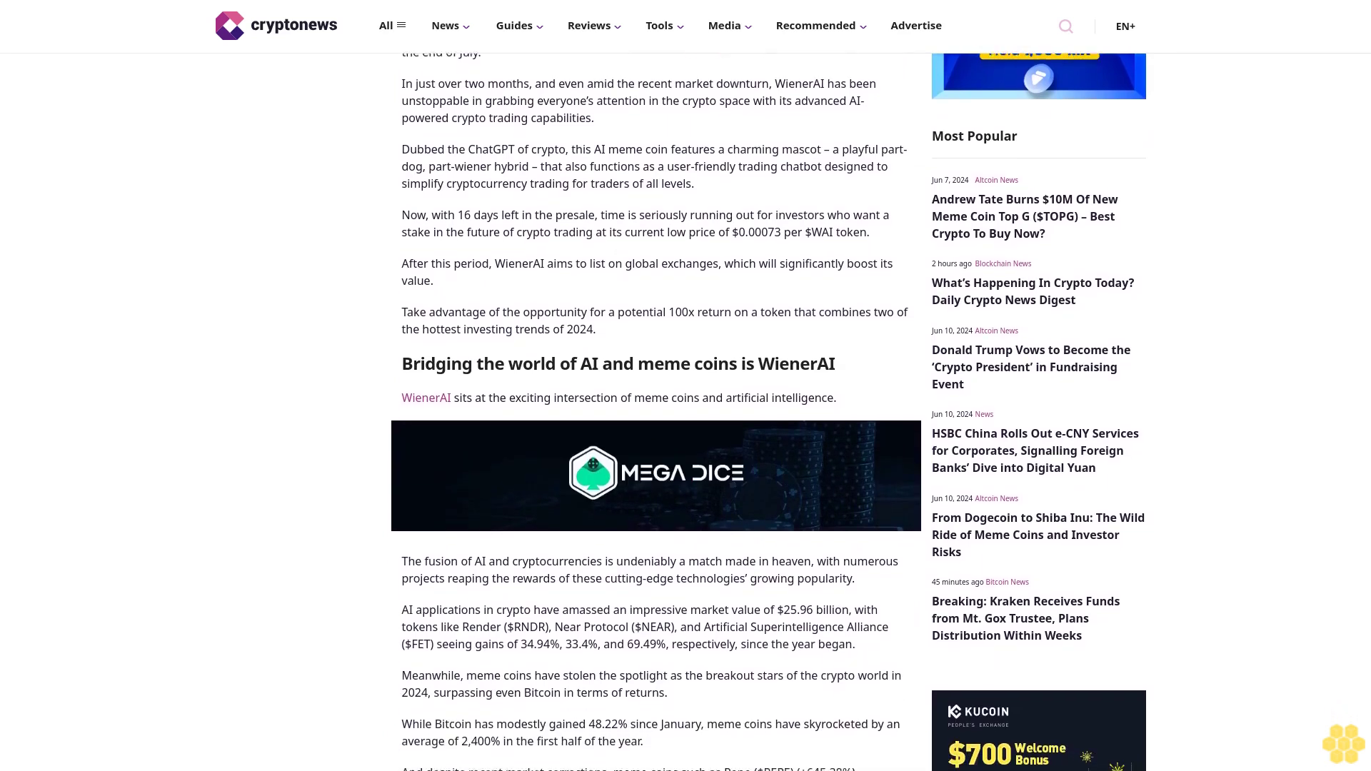
{"action": "scroll", "coordinate": [687, 429], "scroll_direction": "down", "scroll_amount": 1}
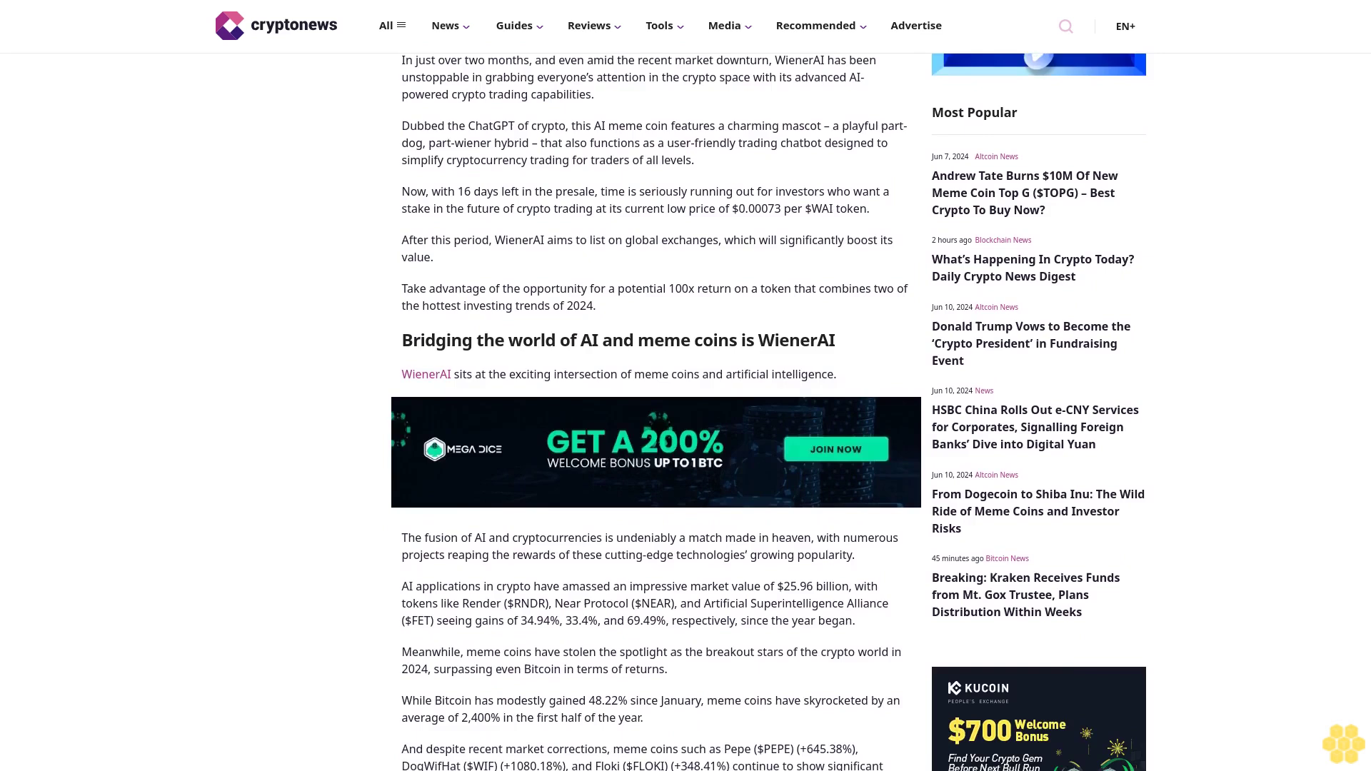
{"action": "scroll", "coordinate": [686, 429], "scroll_direction": "down", "scroll_amount": 1}
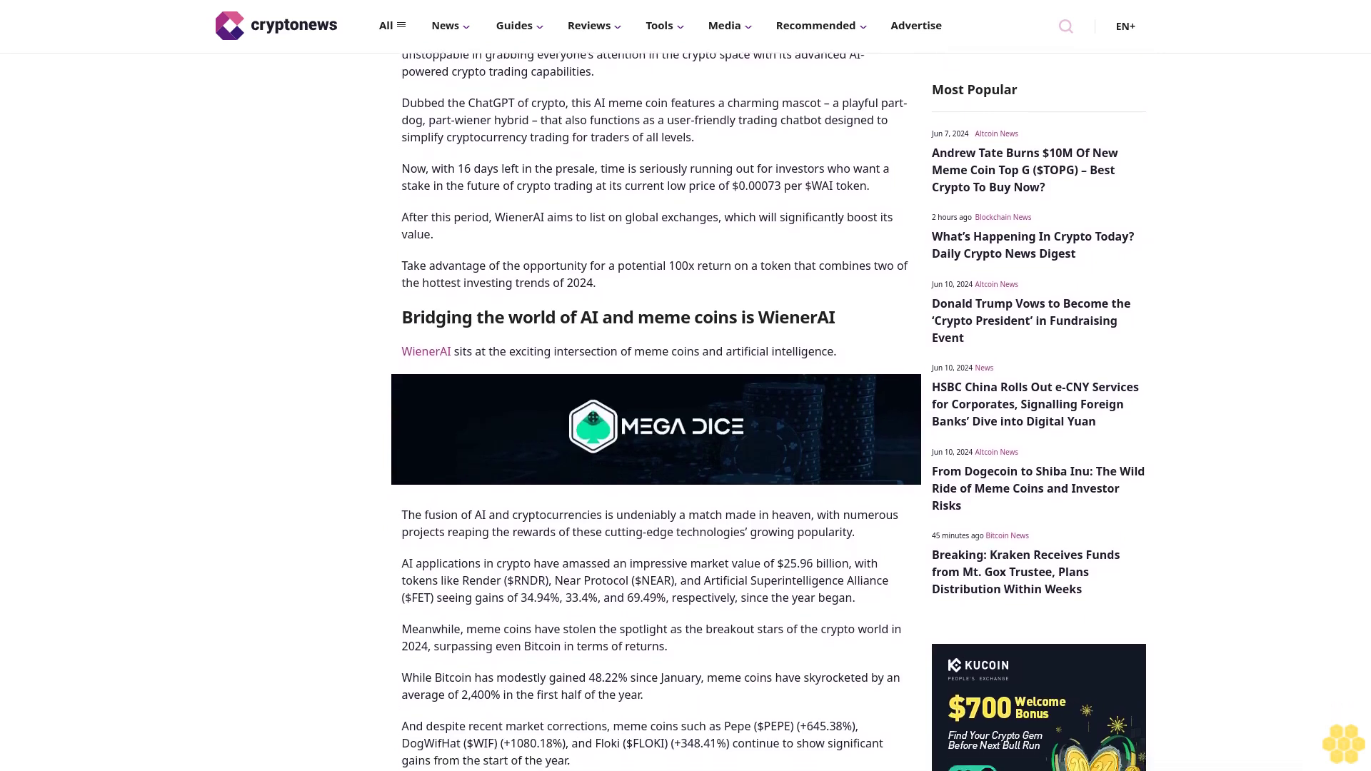
{"action": "scroll", "coordinate": [686, 429], "scroll_direction": "down", "scroll_amount": 1}
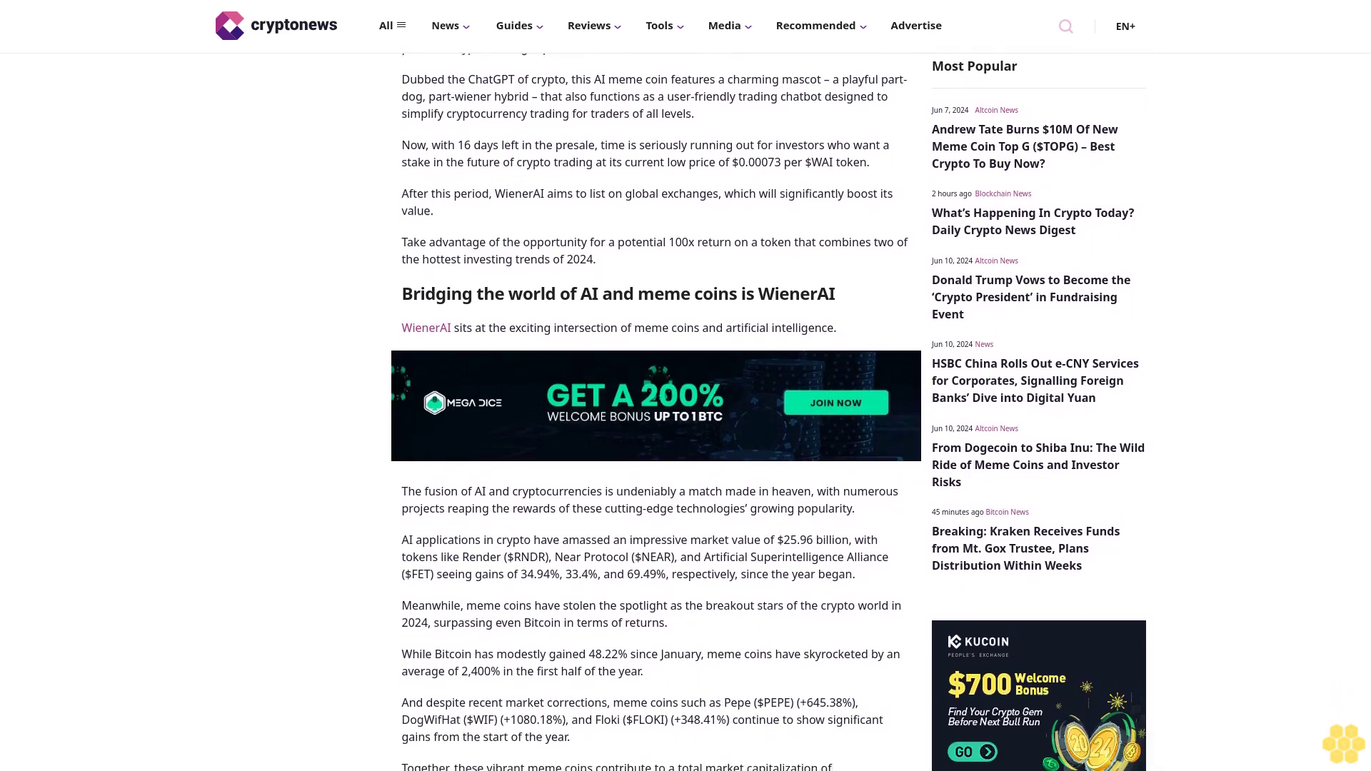
{"action": "scroll", "coordinate": [686, 429], "scroll_direction": "down", "scroll_amount": 1}
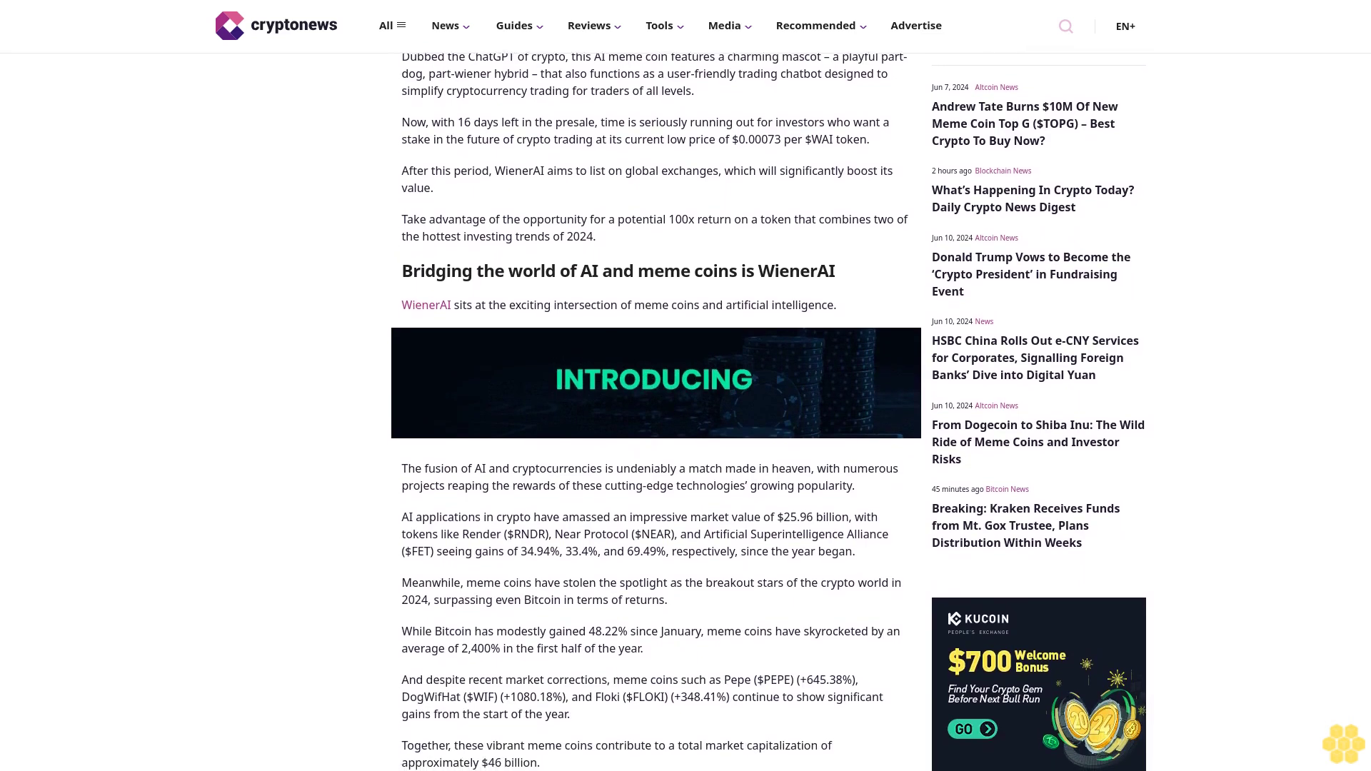
{"action": "scroll", "coordinate": [685, 429], "scroll_direction": "down", "scroll_amount": 1}
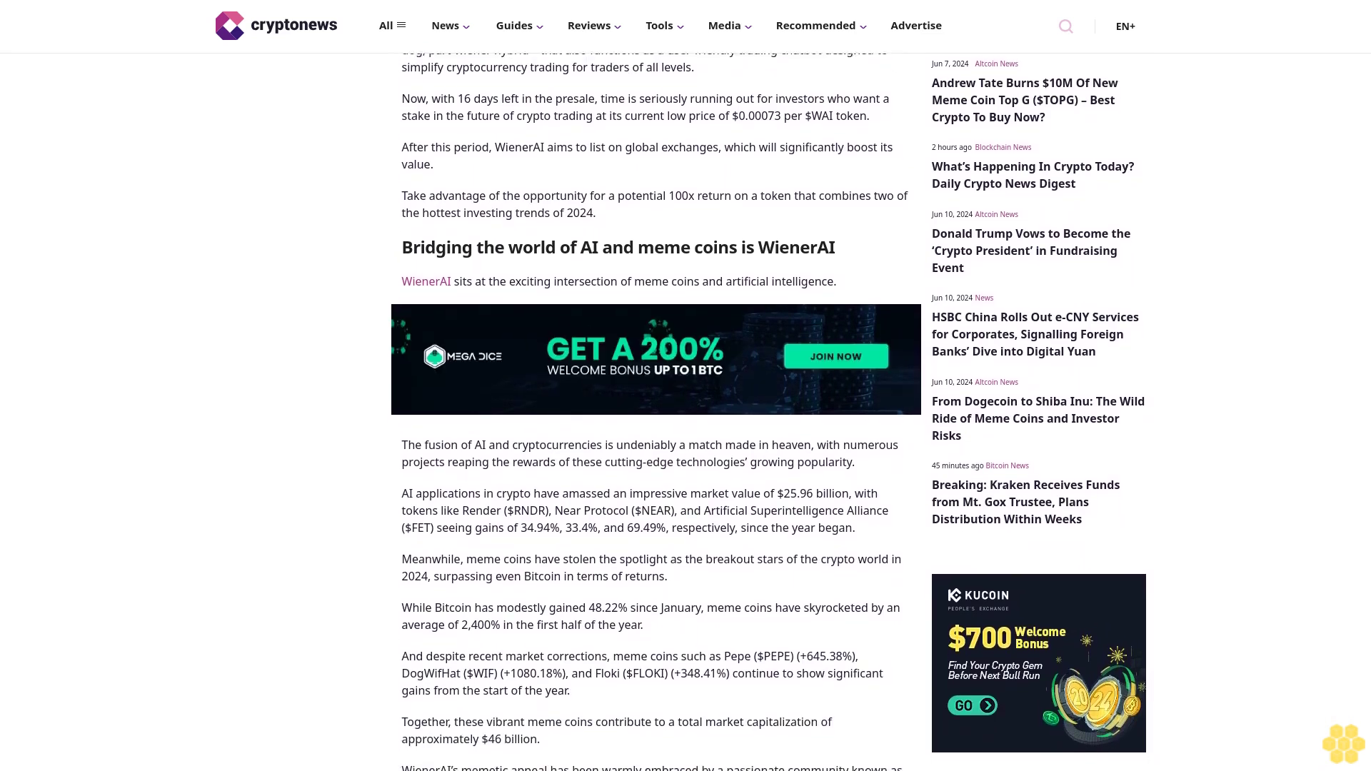
{"action": "scroll", "coordinate": [685, 429], "scroll_direction": "down", "scroll_amount": 1}
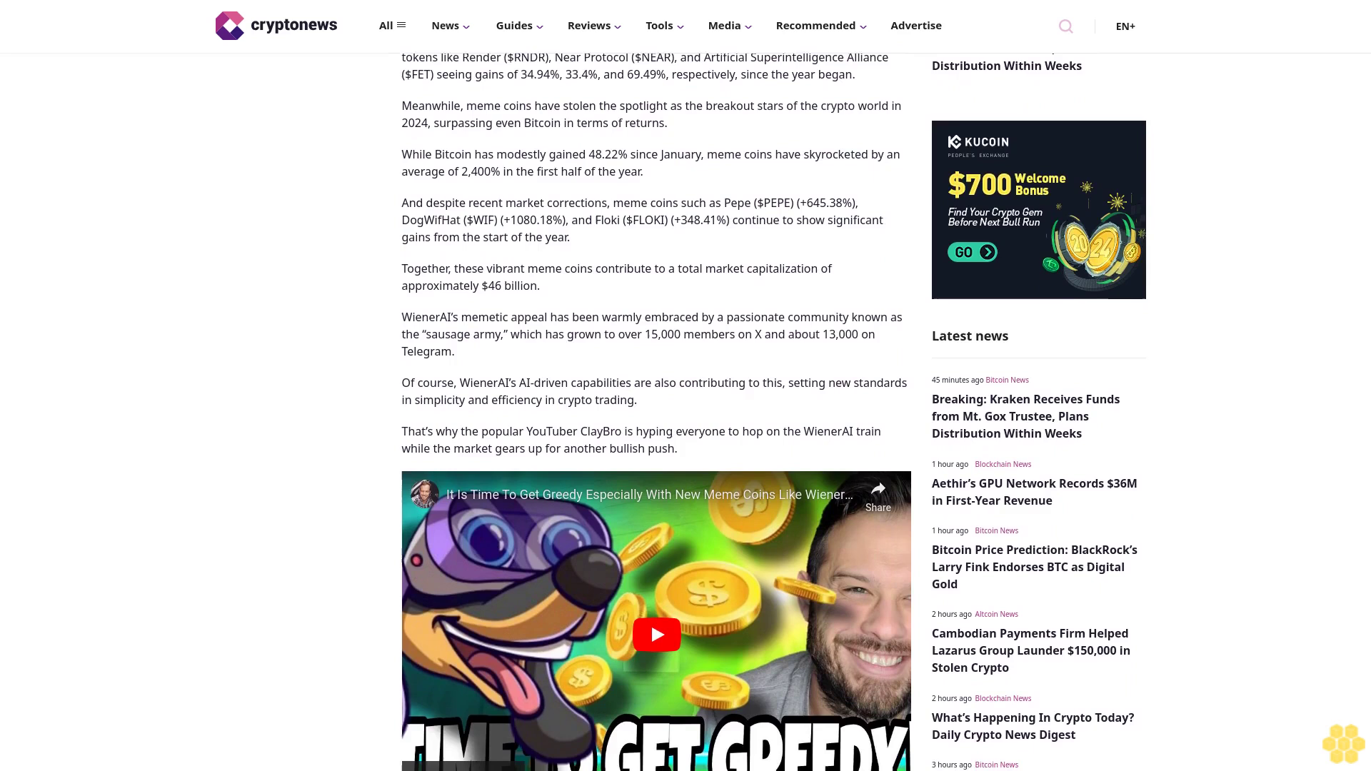
{"action": "scroll", "coordinate": [685, 429], "scroll_direction": "down", "scroll_amount": 1}
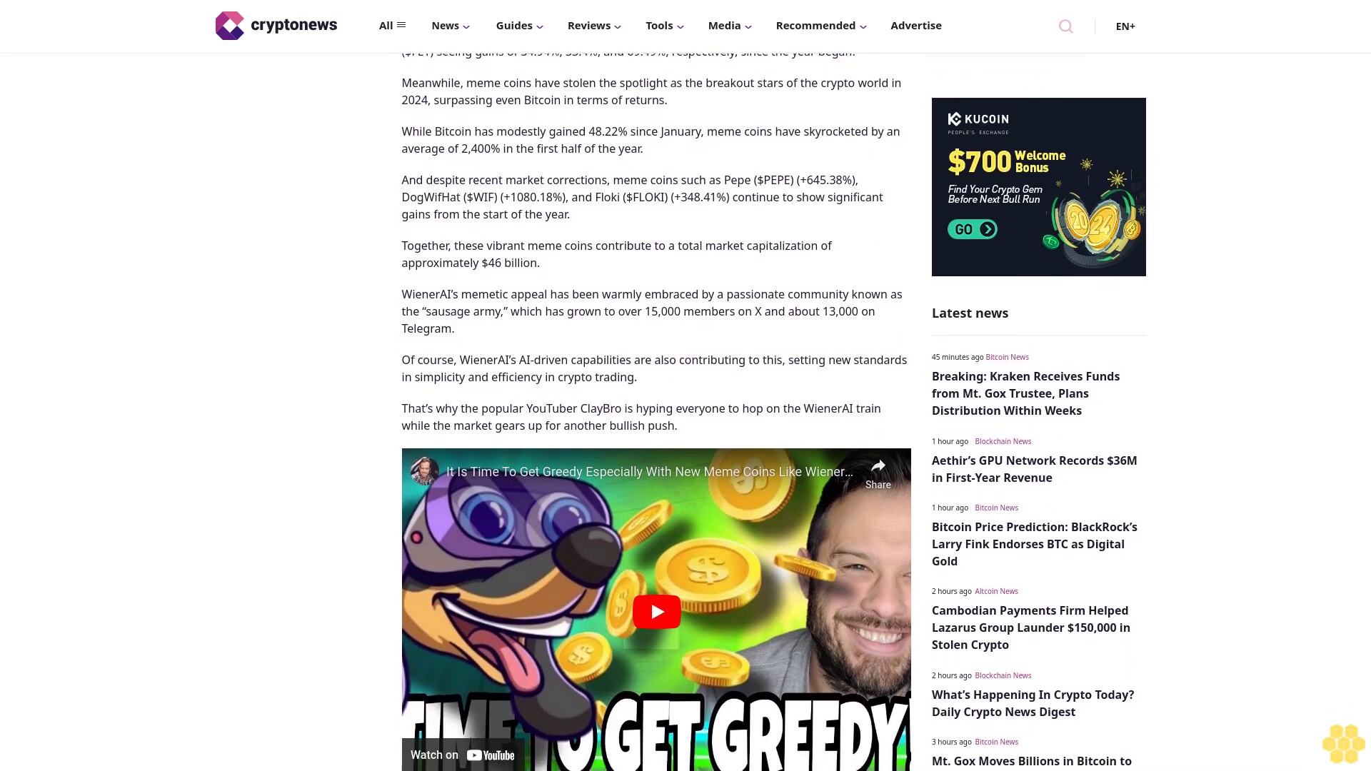
{"action": "scroll", "coordinate": [685, 429], "scroll_direction": "down", "scroll_amount": 1}
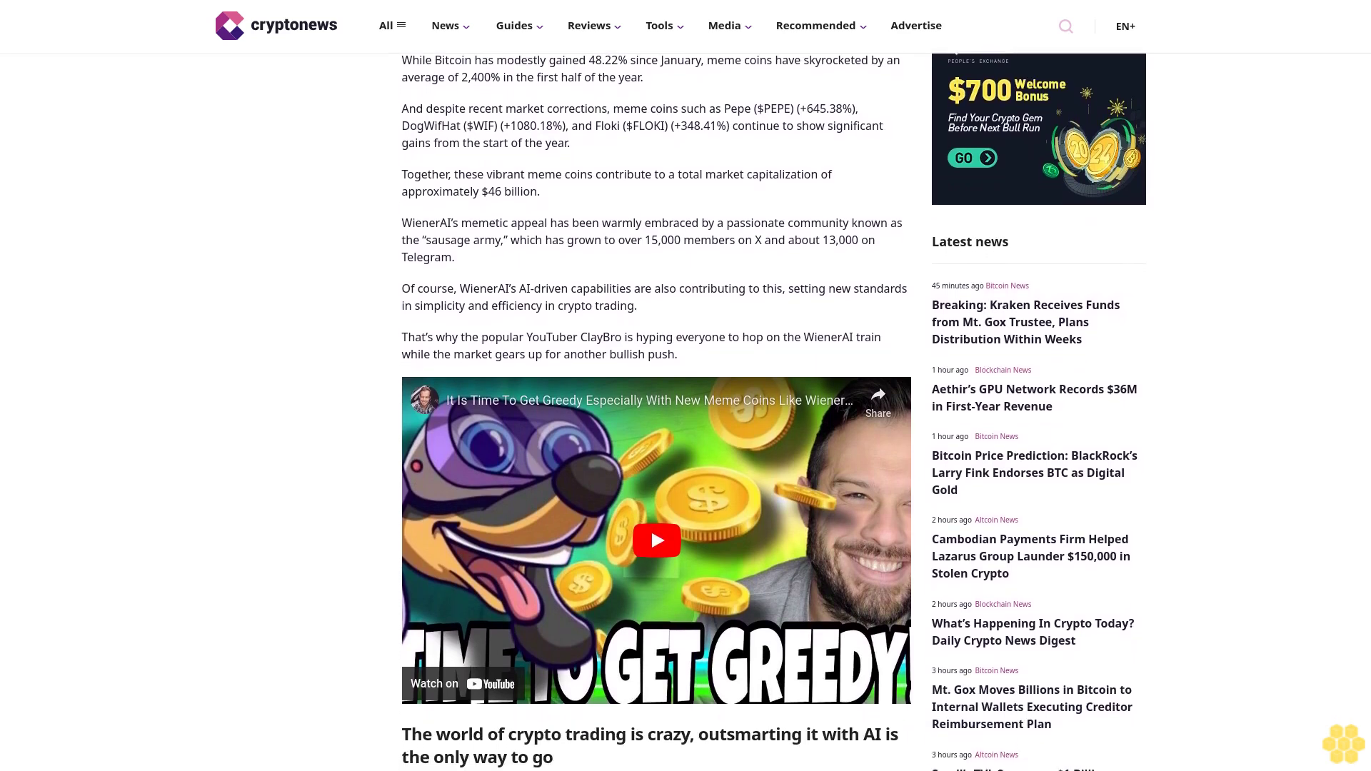
{"action": "scroll", "coordinate": [685, 428], "scroll_direction": "down", "scroll_amount": 2}
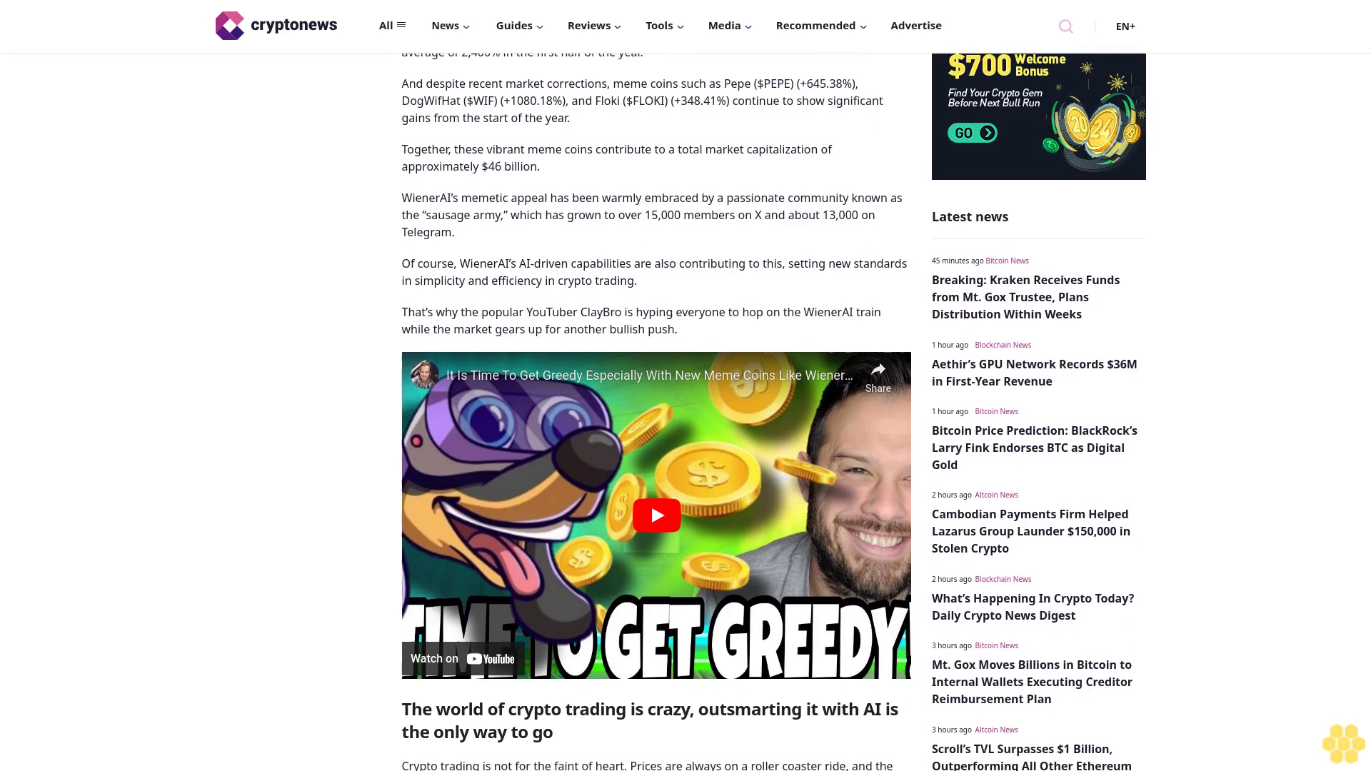
{"action": "scroll", "coordinate": [685, 429], "scroll_direction": "down", "scroll_amount": 2}
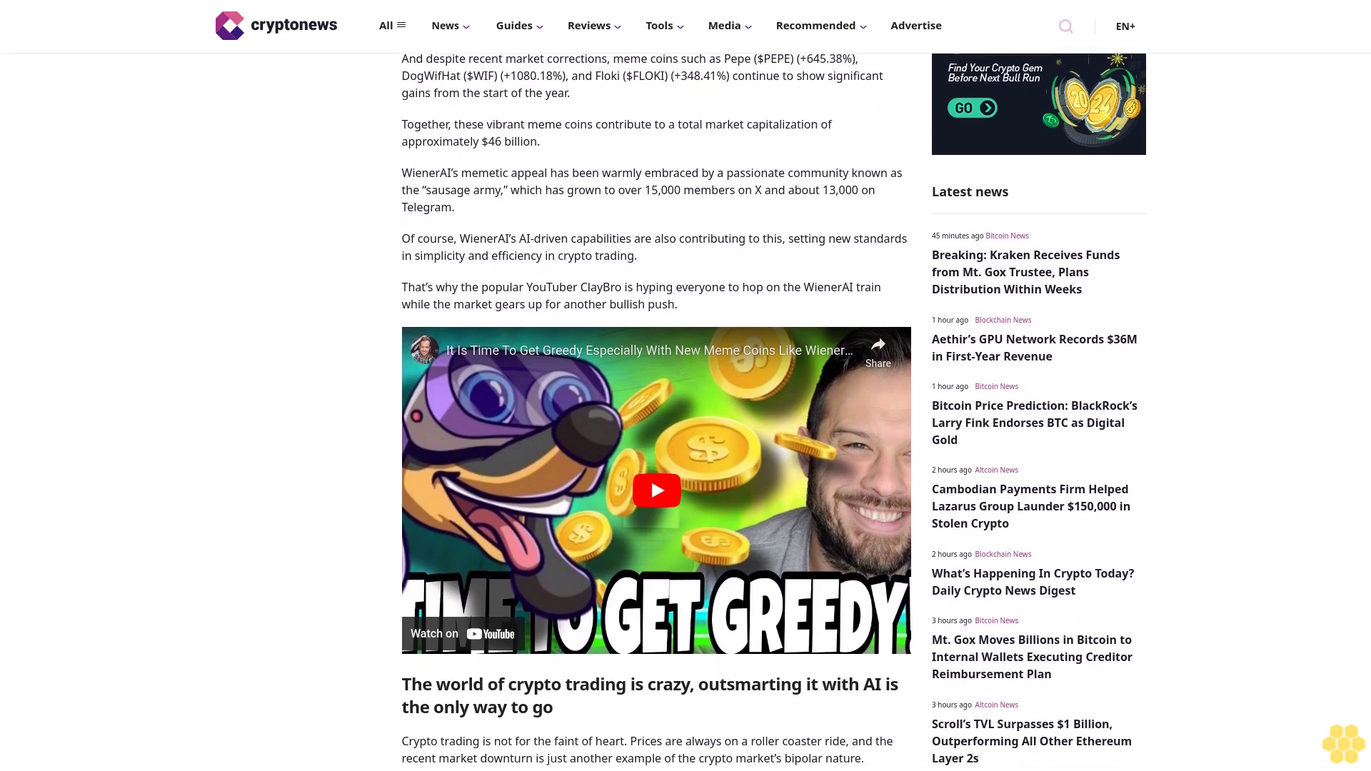
{"action": "scroll", "coordinate": [686, 428], "scroll_direction": "down", "scroll_amount": 2}
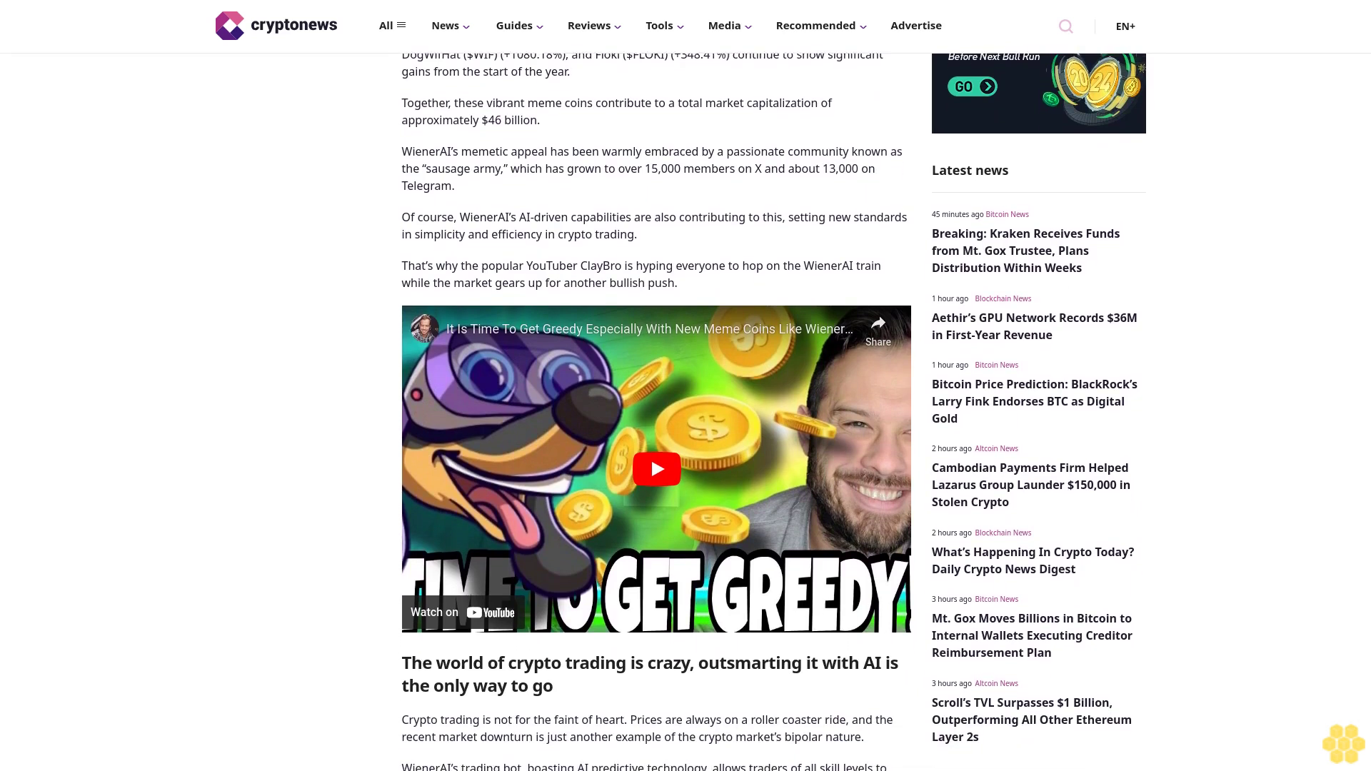
{"action": "scroll", "coordinate": [686, 428], "scroll_direction": "down", "scroll_amount": 2}
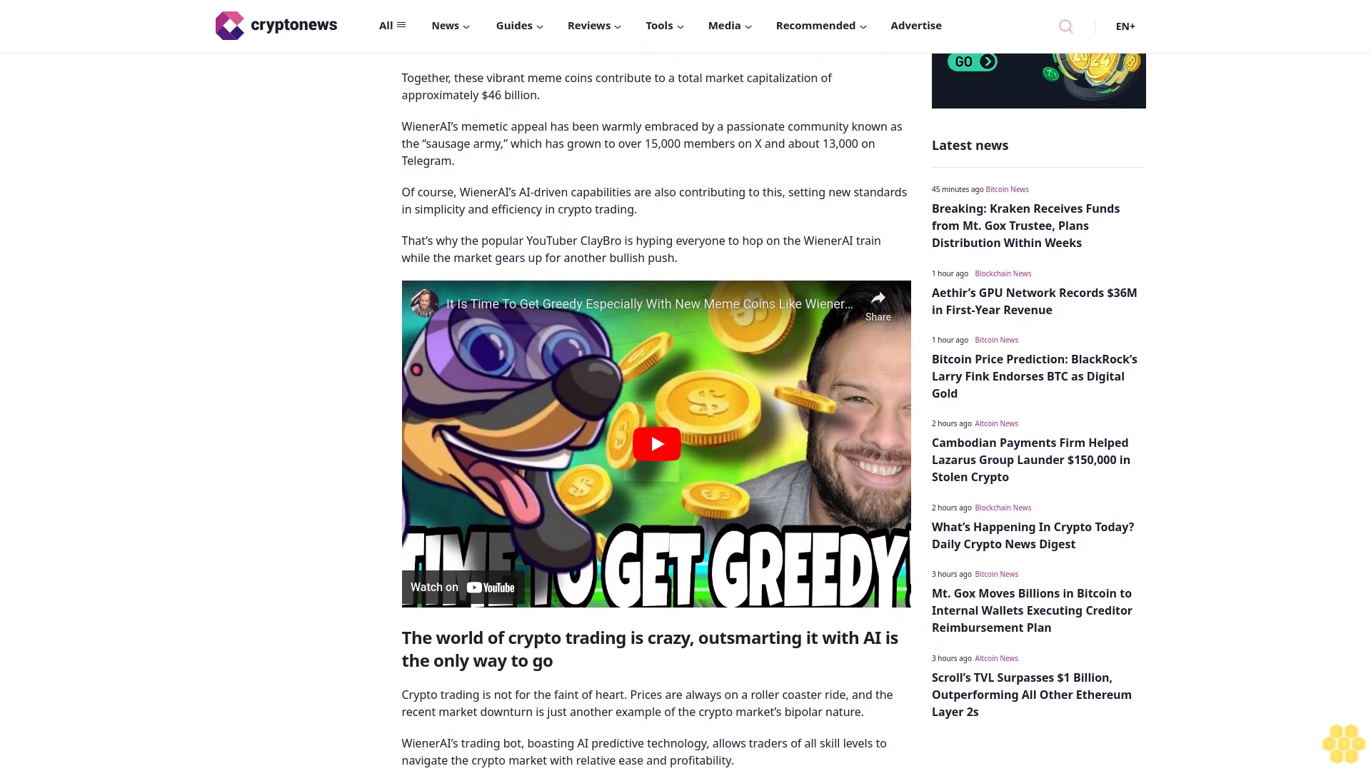
{"action": "scroll", "coordinate": [686, 430], "scroll_direction": "down", "scroll_amount": 2}
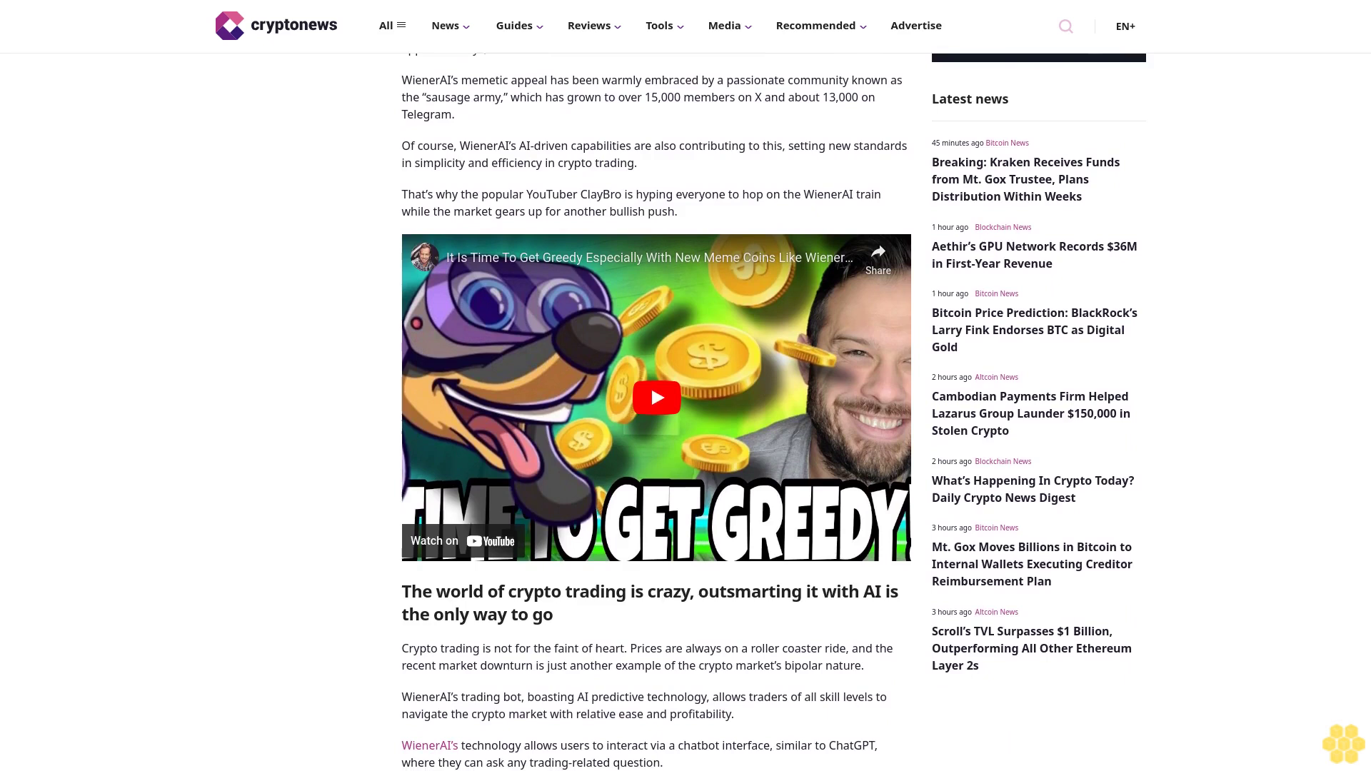
{"action": "scroll", "coordinate": [686, 429], "scroll_direction": "down", "scroll_amount": 2}
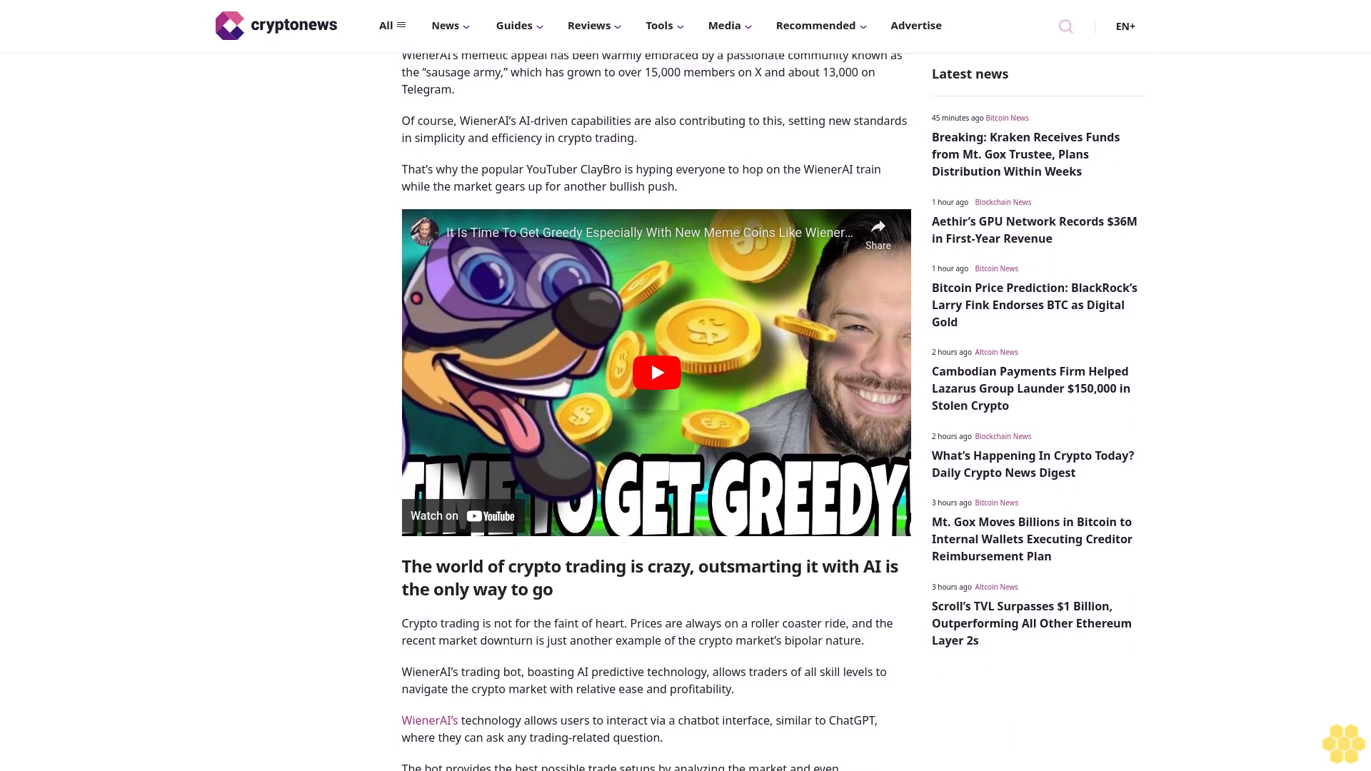
{"action": "scroll", "coordinate": [686, 428], "scroll_direction": "down", "scroll_amount": 1}
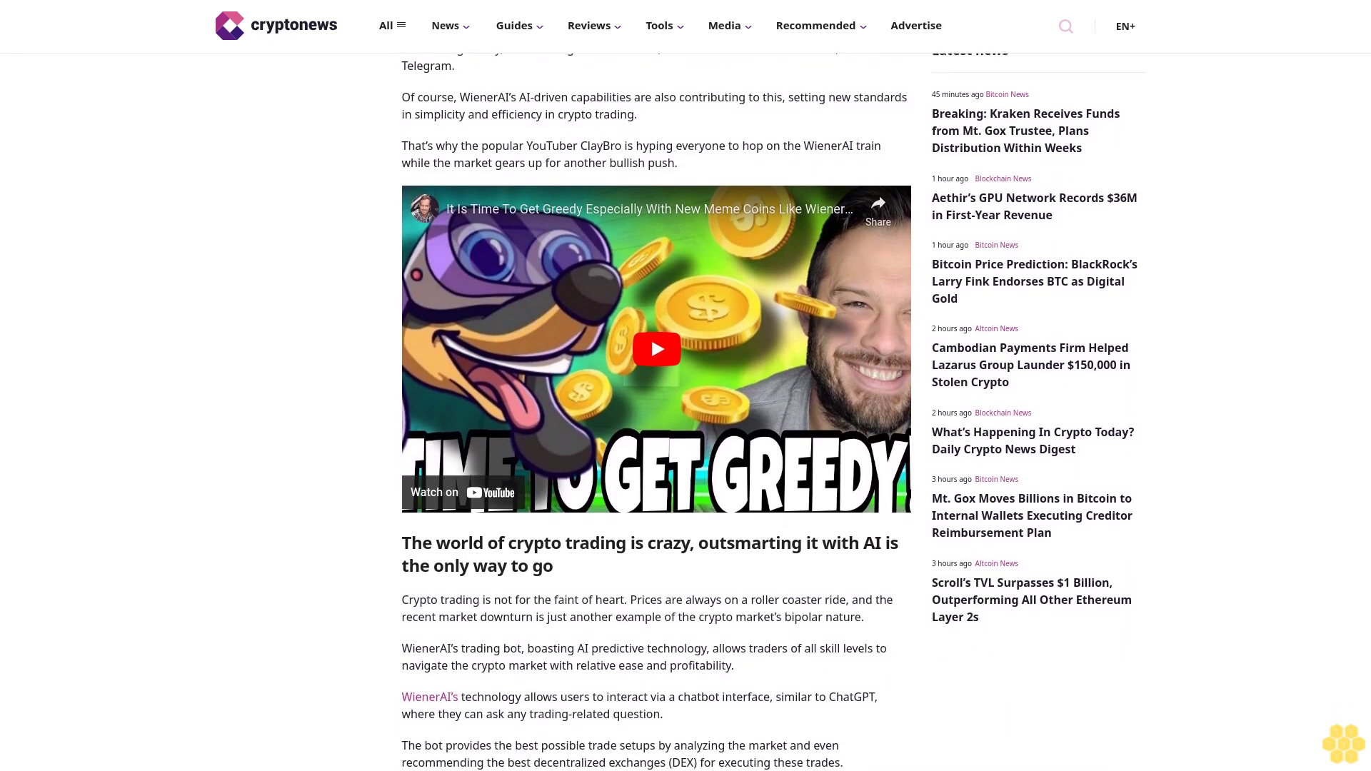
{"action": "scroll", "coordinate": [686, 429], "scroll_direction": "down", "scroll_amount": 1}
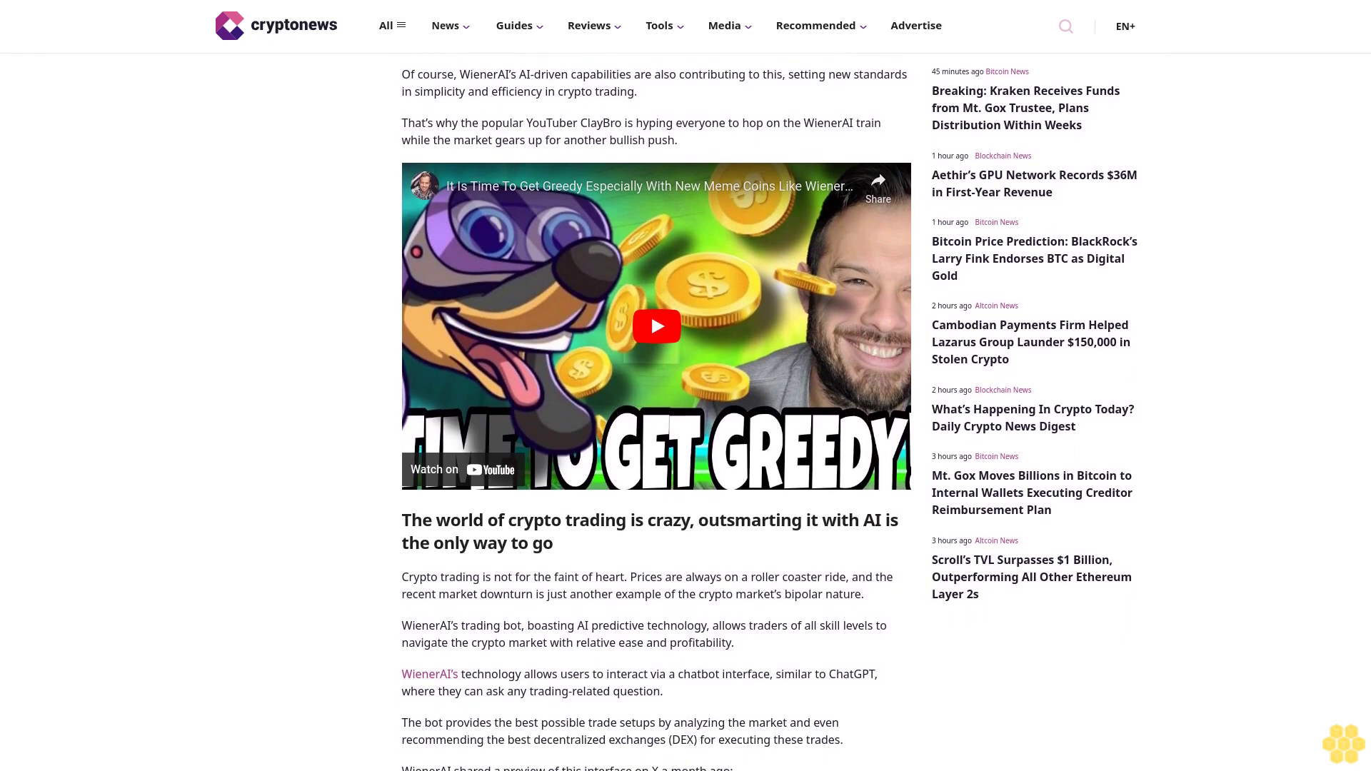
{"action": "scroll", "coordinate": [686, 429], "scroll_direction": "down", "scroll_amount": 1}
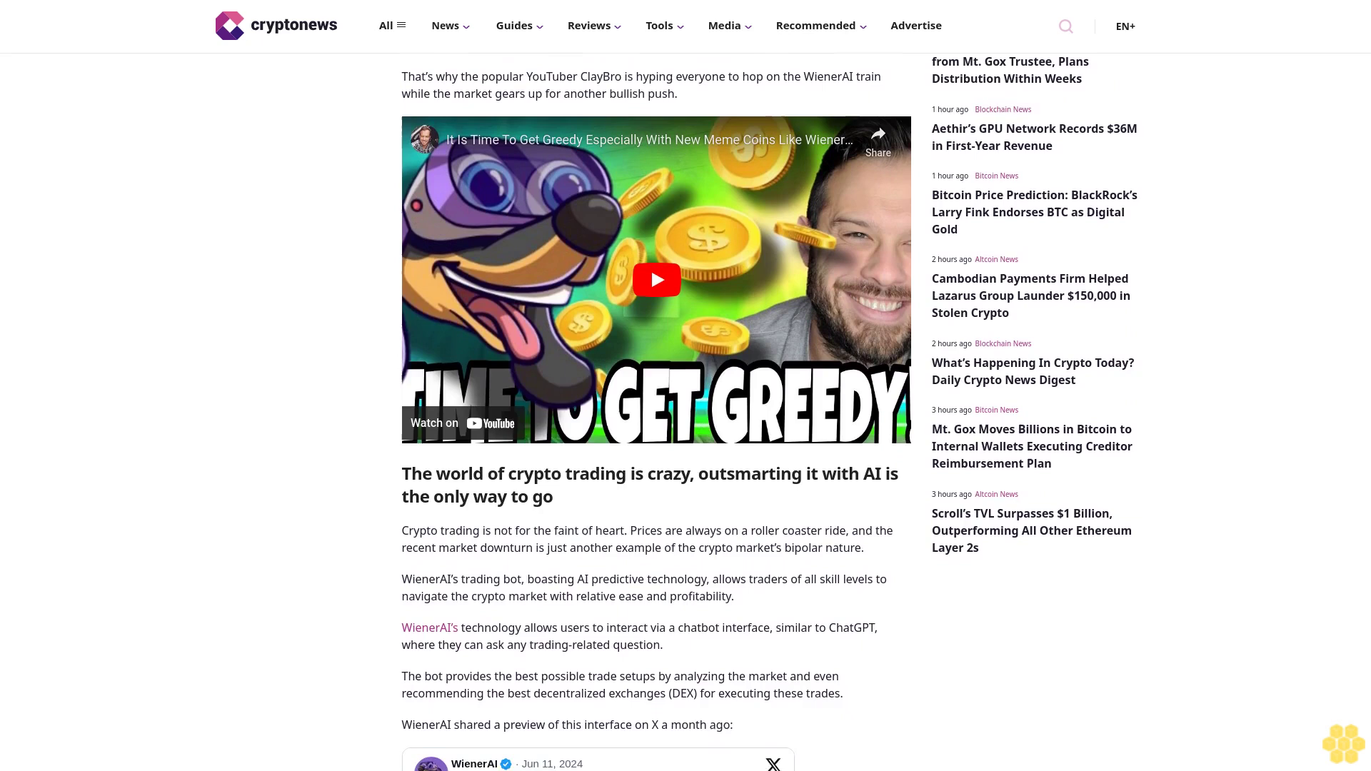
{"action": "scroll", "coordinate": [686, 429], "scroll_direction": "down", "scroll_amount": 1}
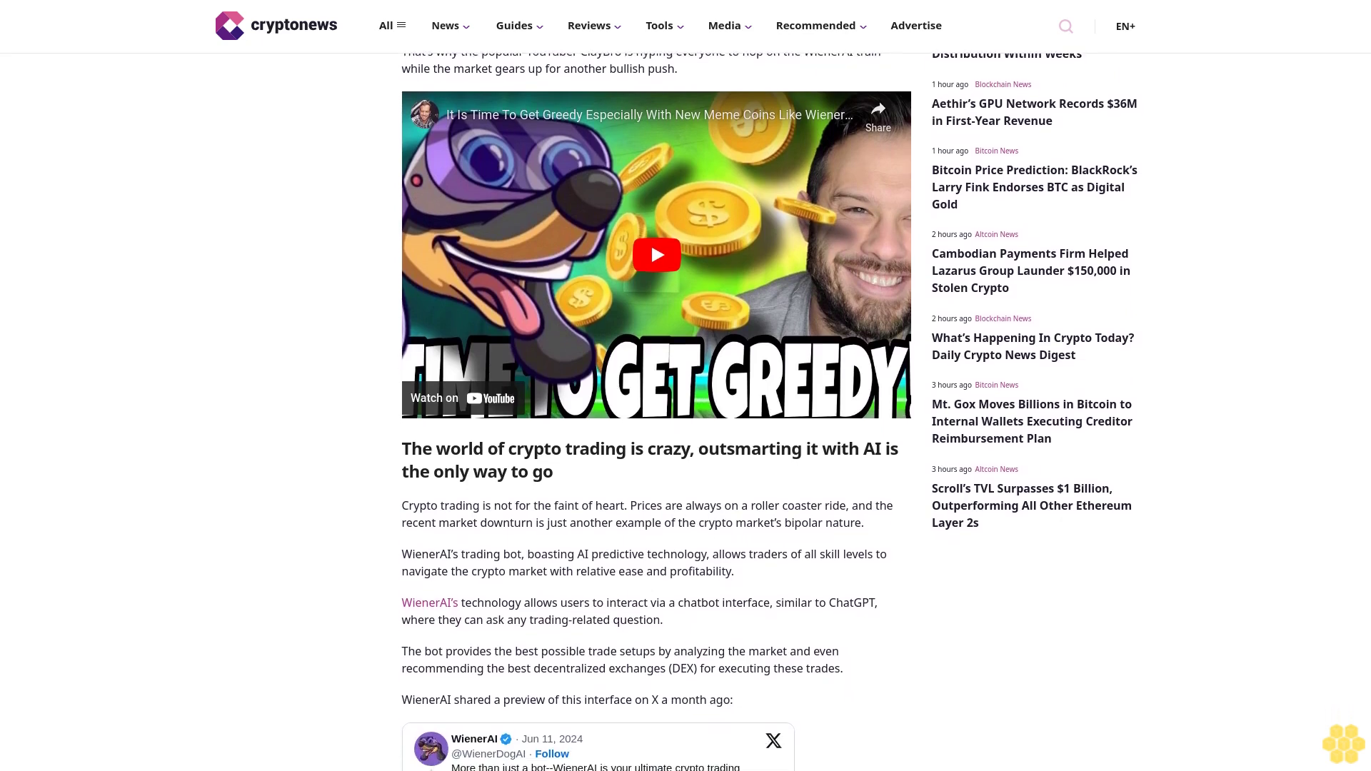
{"action": "scroll", "coordinate": [685, 428], "scroll_direction": "down", "scroll_amount": 1}
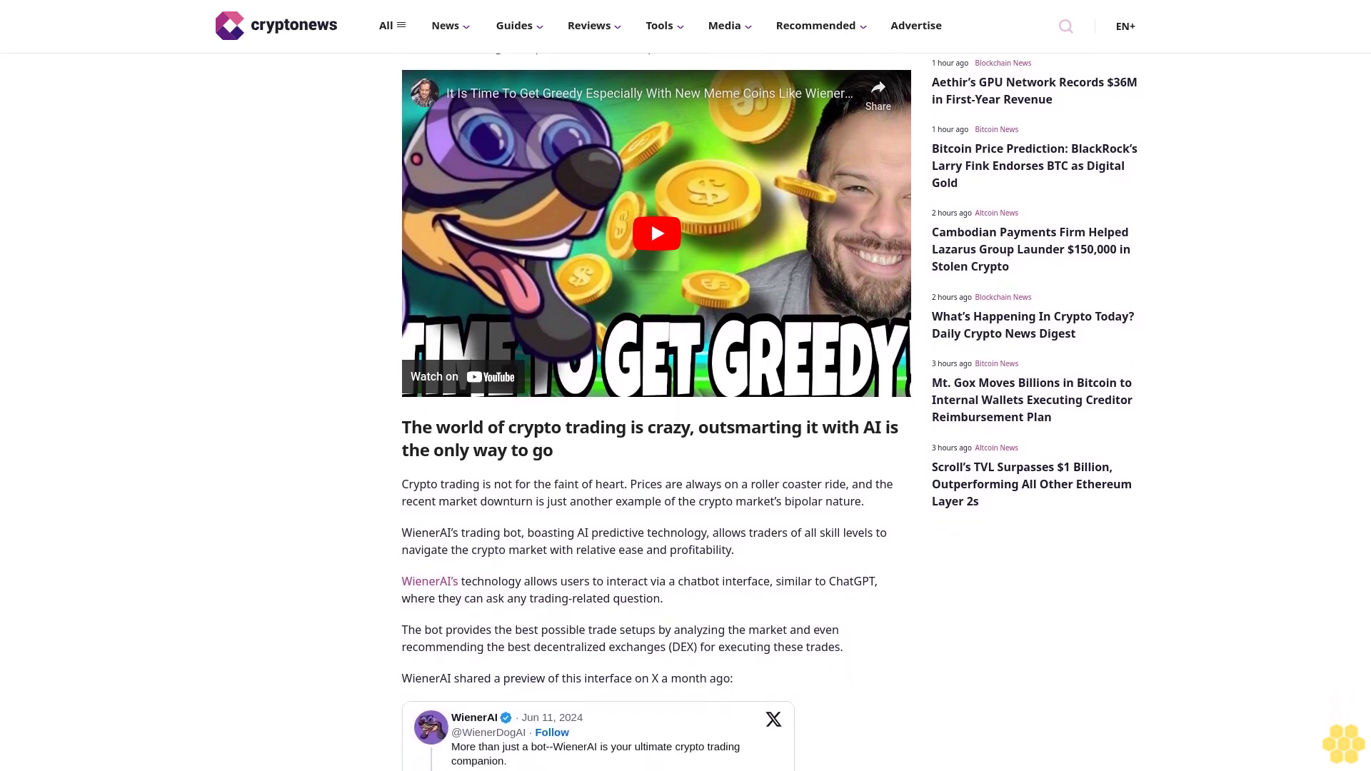
{"action": "scroll", "coordinate": [685, 428], "scroll_direction": "down", "scroll_amount": 1}
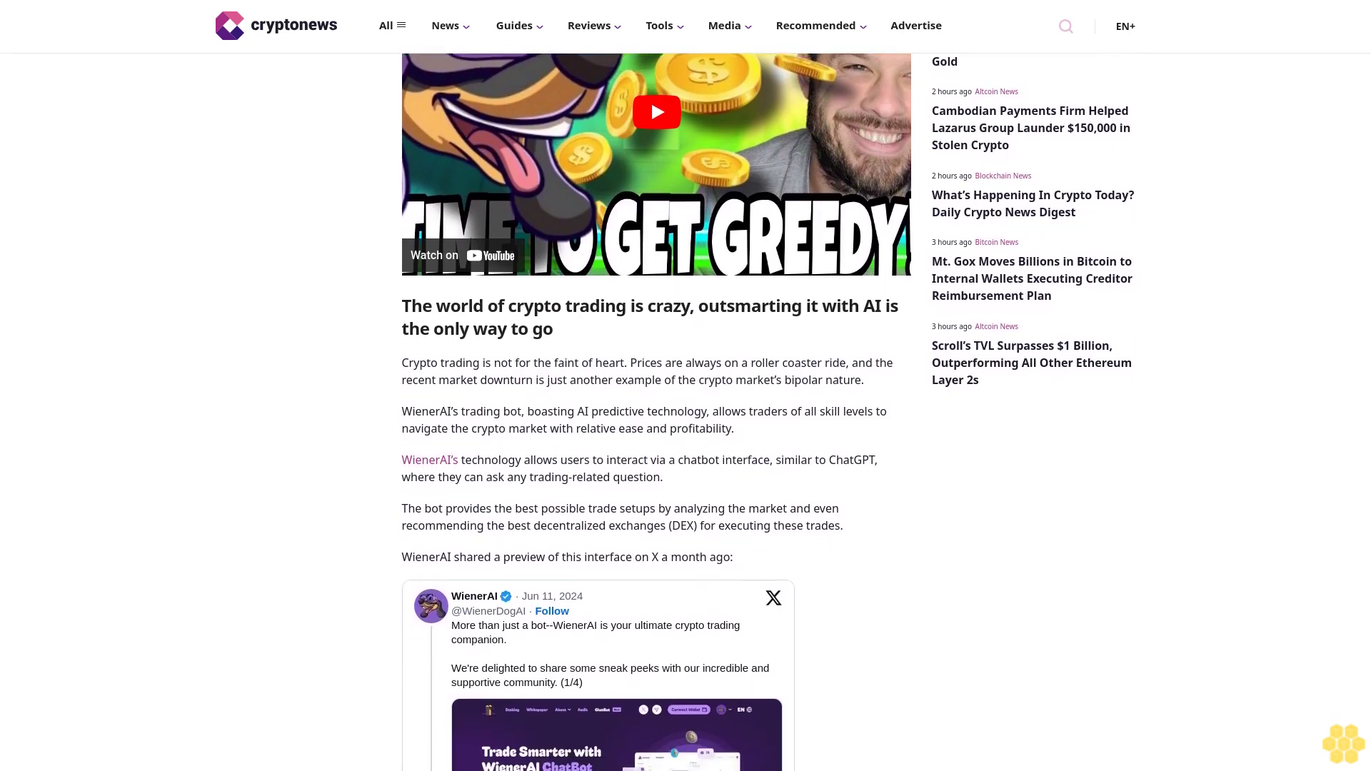
{"action": "scroll", "coordinate": [685, 429], "scroll_direction": "down", "scroll_amount": 1}
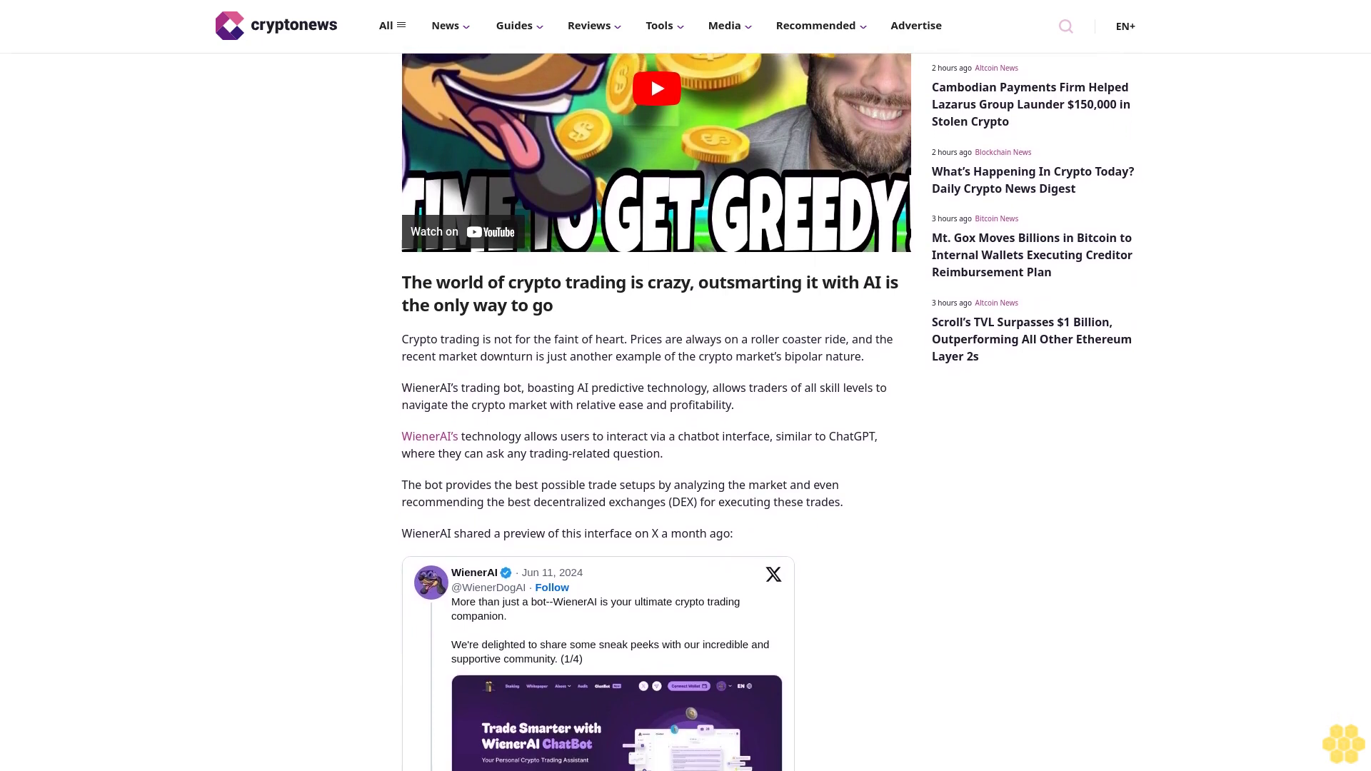
{"action": "scroll", "coordinate": [686, 429], "scroll_direction": "down", "scroll_amount": 1}
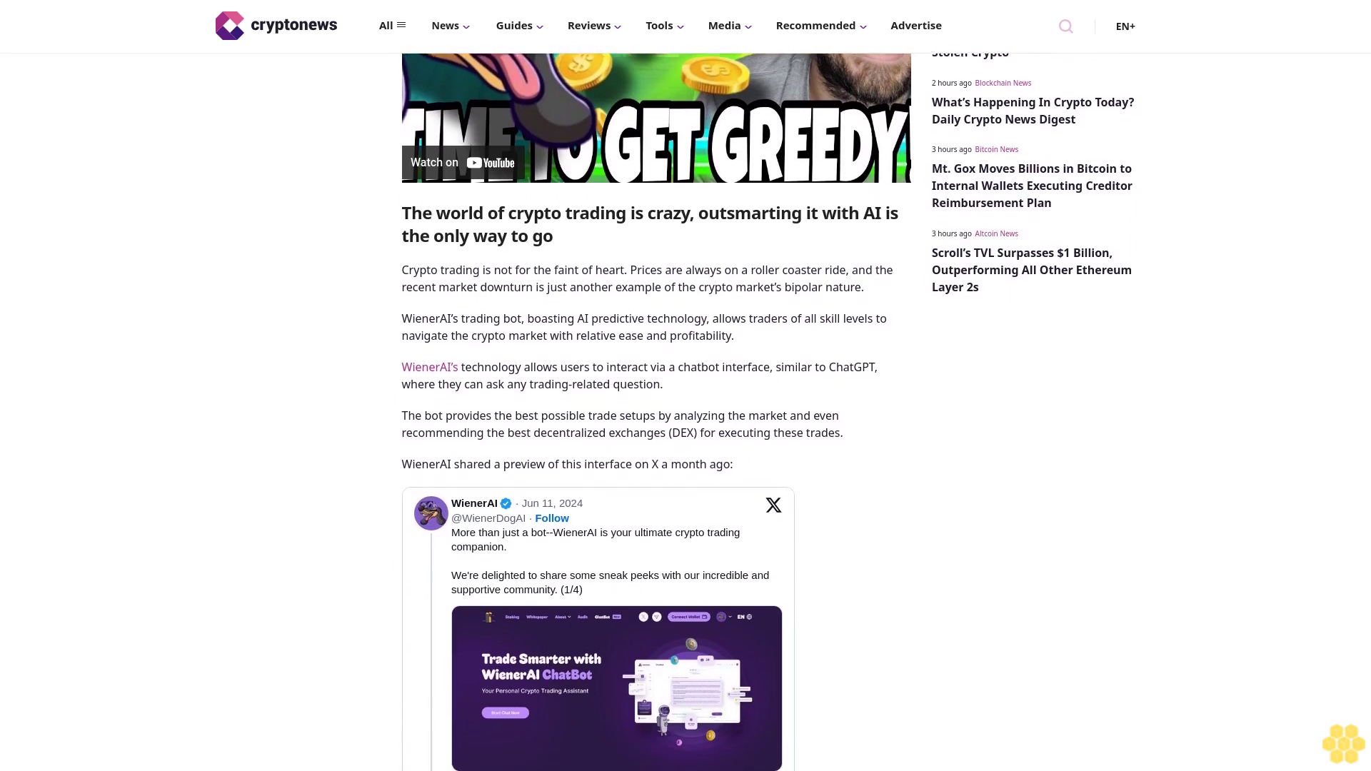
{"action": "scroll", "coordinate": [685, 429], "scroll_direction": "down", "scroll_amount": 1}
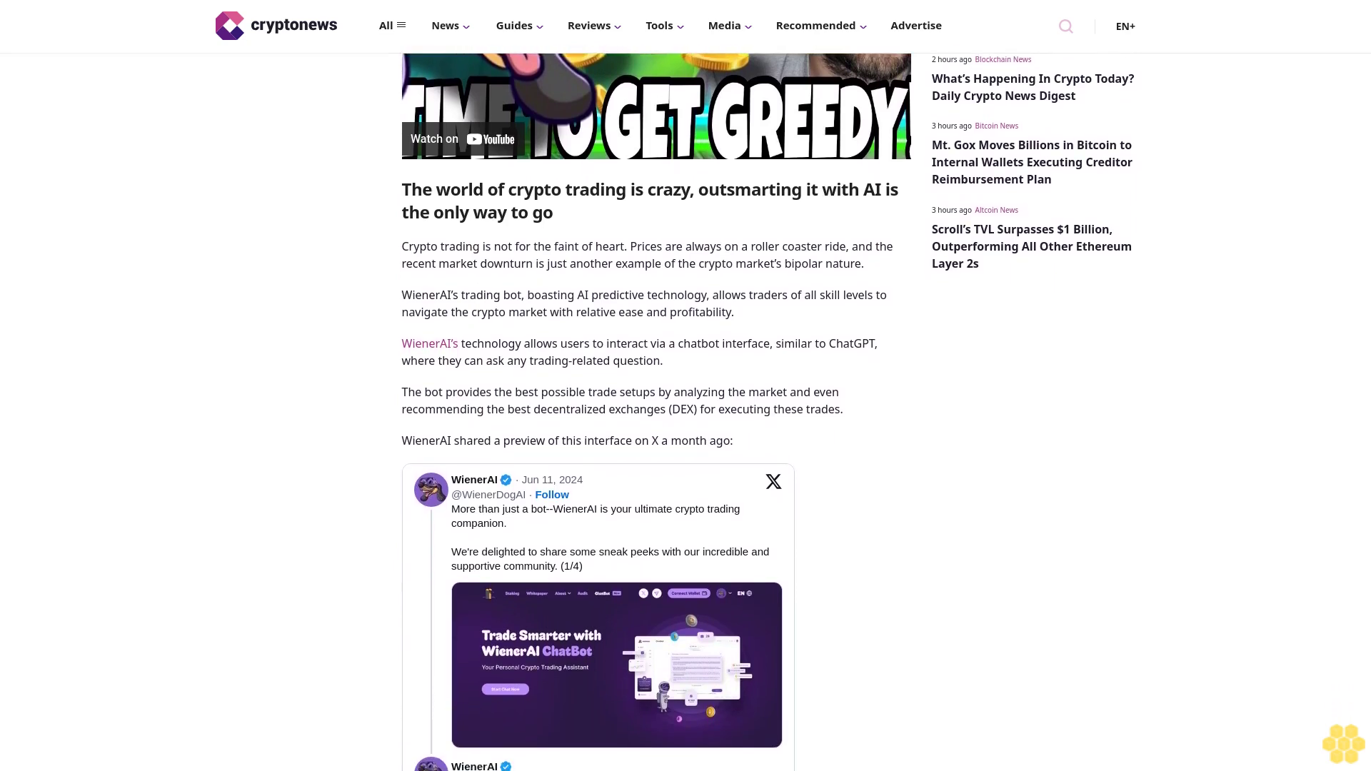
{"action": "scroll", "coordinate": [685, 428], "scroll_direction": "down", "scroll_amount": 1}
{"action": "scroll", "coordinate": [686, 429], "scroll_direction": "down", "scroll_amount": 1}
{"action": "scroll", "coordinate": [686, 429], "scroll_direction": "down", "scroll_amount": 1}
{"action": "scroll", "coordinate": [686, 429], "scroll_direction": "down", "scroll_amount": 1}
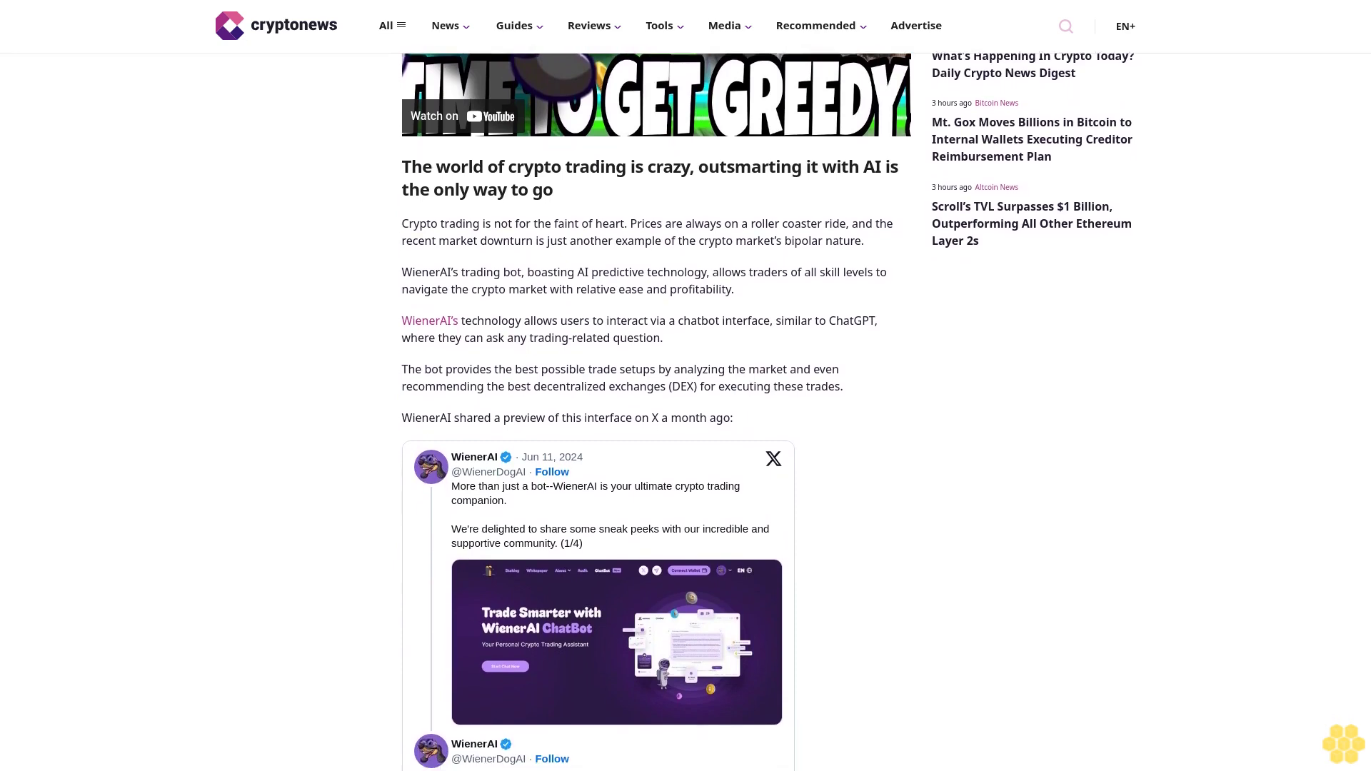
{"action": "scroll", "coordinate": [685, 429], "scroll_direction": "down", "scroll_amount": 1}
{"action": "scroll", "coordinate": [686, 429], "scroll_direction": "down", "scroll_amount": 1}
{"action": "scroll", "coordinate": [685, 429], "scroll_direction": "down", "scroll_amount": 1}
{"action": "scroll", "coordinate": [685, 428], "scroll_direction": "down", "scroll_amount": 1}
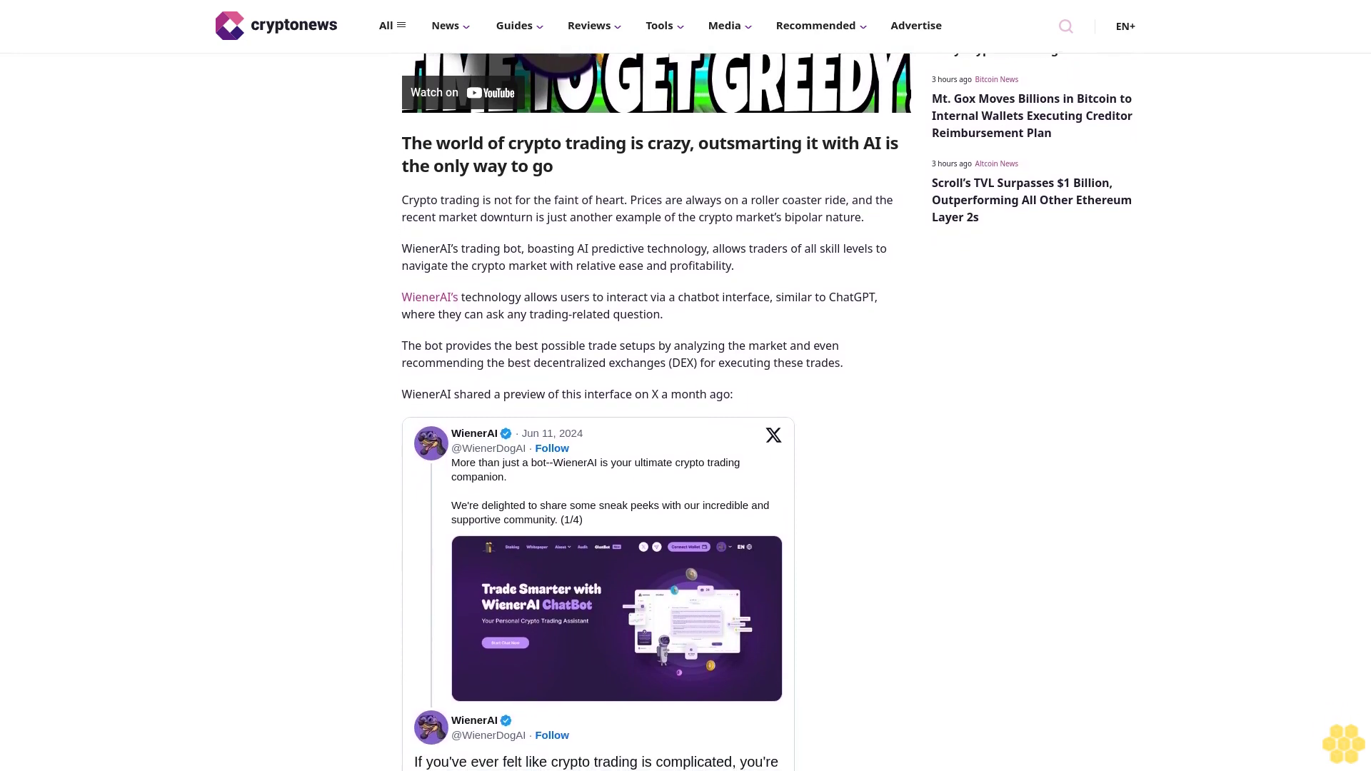
{"action": "scroll", "coordinate": [685, 428], "scroll_direction": "down", "scroll_amount": 1}
{"action": "scroll", "coordinate": [685, 428], "scroll_direction": "down", "scroll_amount": 1}
{"action": "scroll", "coordinate": [686, 429], "scroll_direction": "down", "scroll_amount": 1}
{"action": "scroll", "coordinate": [685, 428], "scroll_direction": "down", "scroll_amount": 1}
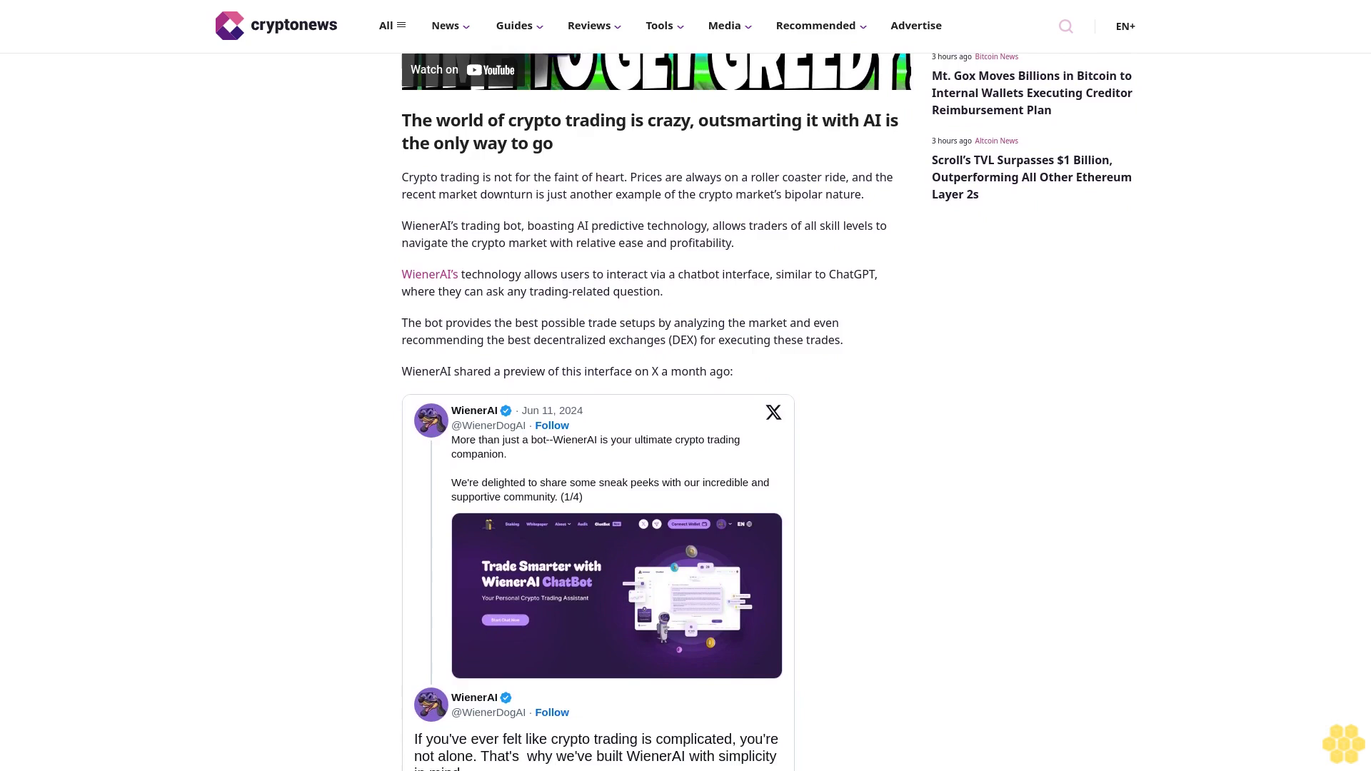
{"action": "scroll", "coordinate": [686, 428], "scroll_direction": "down", "scroll_amount": 1}
{"action": "scroll", "coordinate": [685, 429], "scroll_direction": "down", "scroll_amount": 1}
{"action": "scroll", "coordinate": [686, 429], "scroll_direction": "down", "scroll_amount": 1}
{"action": "scroll", "coordinate": [685, 428], "scroll_direction": "down", "scroll_amount": 1}
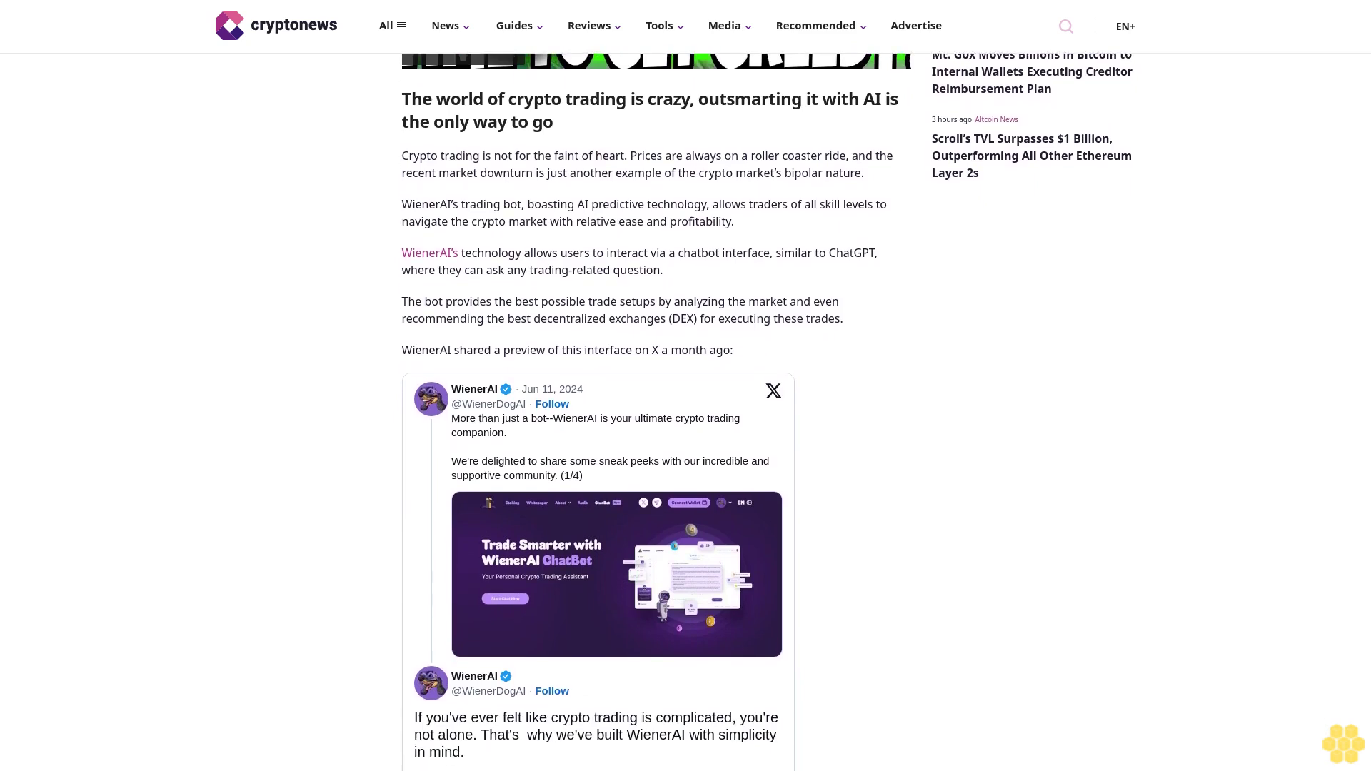
{"action": "scroll", "coordinate": [685, 429], "scroll_direction": "down", "scroll_amount": 1}
{"action": "scroll", "coordinate": [685, 428], "scroll_direction": "down", "scroll_amount": 1}
{"action": "scroll", "coordinate": [685, 429], "scroll_direction": "down", "scroll_amount": 1}
{"action": "scroll", "coordinate": [685, 429], "scroll_direction": "down", "scroll_amount": 1}
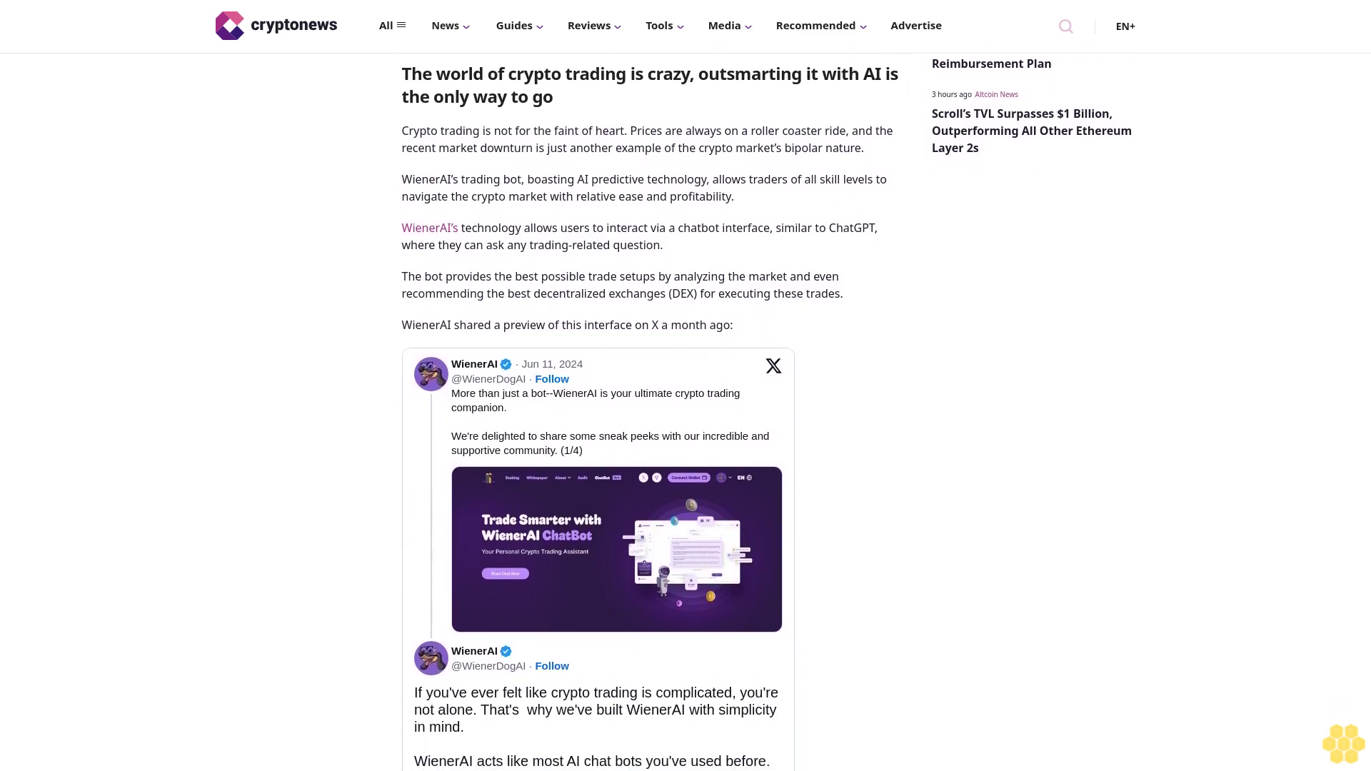
{"action": "scroll", "coordinate": [685, 429], "scroll_direction": "down", "scroll_amount": 1}
{"action": "scroll", "coordinate": [685, 428], "scroll_direction": "down", "scroll_amount": 1}
{"action": "scroll", "coordinate": [685, 429], "scroll_direction": "down", "scroll_amount": 1}
{"action": "scroll", "coordinate": [686, 429], "scroll_direction": "down", "scroll_amount": 1}
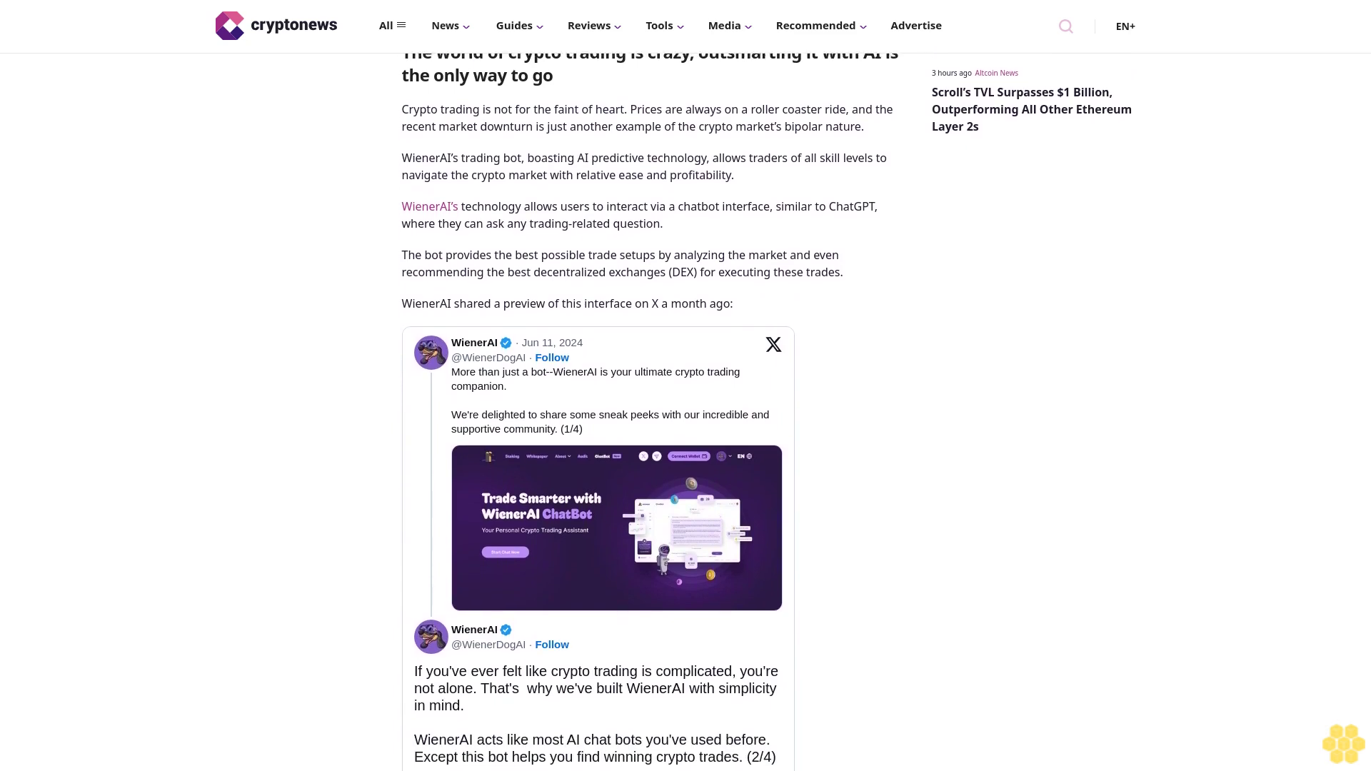
{"action": "scroll", "coordinate": [686, 429], "scroll_direction": "down", "scroll_amount": 1}
{"action": "scroll", "coordinate": [686, 428], "scroll_direction": "down", "scroll_amount": 1}
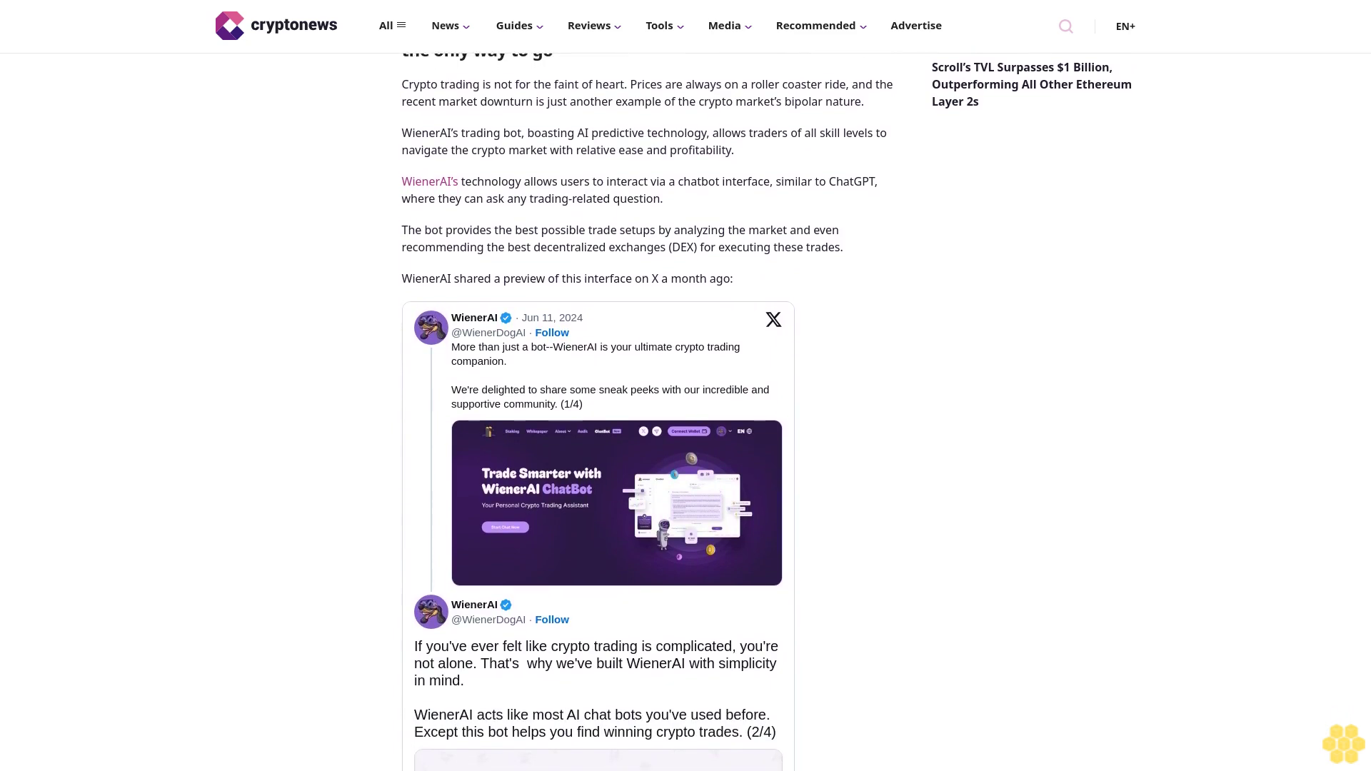
{"action": "scroll", "coordinate": [686, 429], "scroll_direction": "down", "scroll_amount": 1}
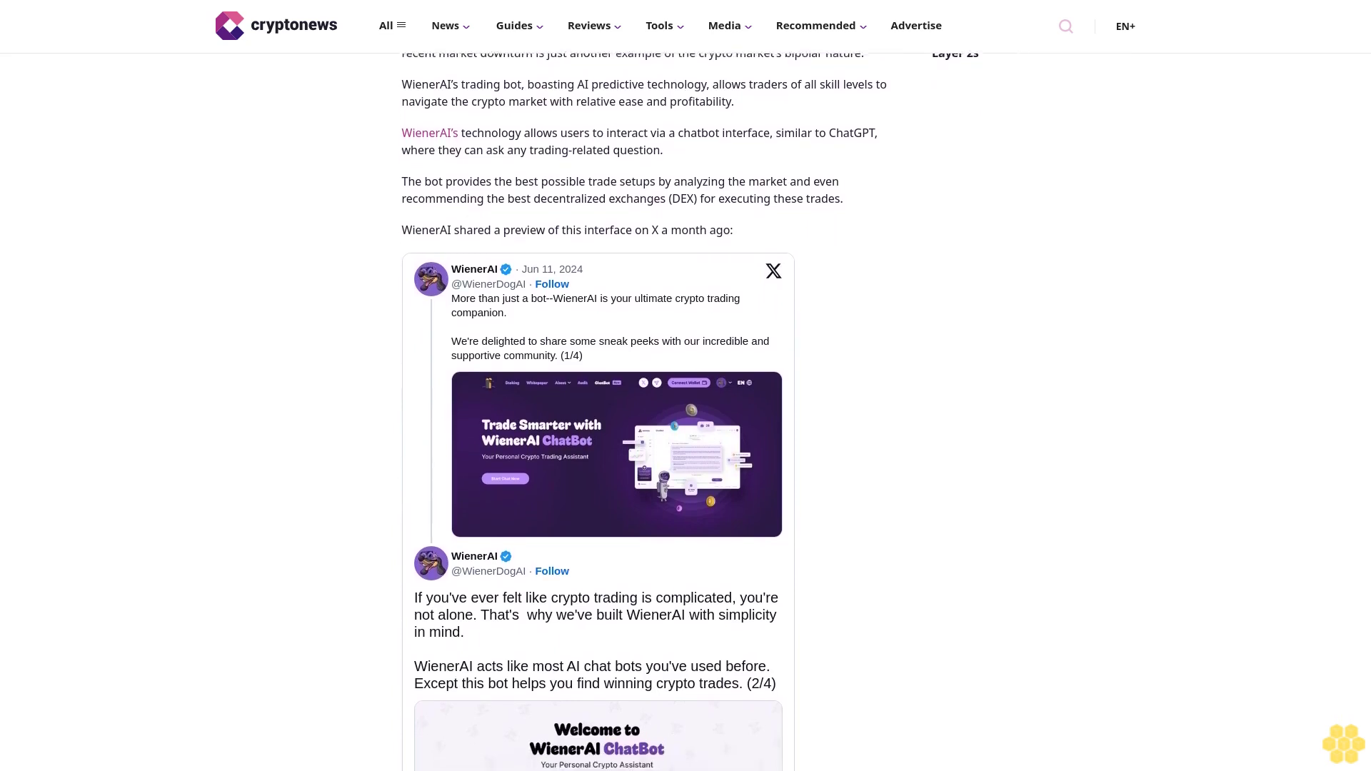
{"action": "scroll", "coordinate": [686, 428], "scroll_direction": "down", "scroll_amount": 1}
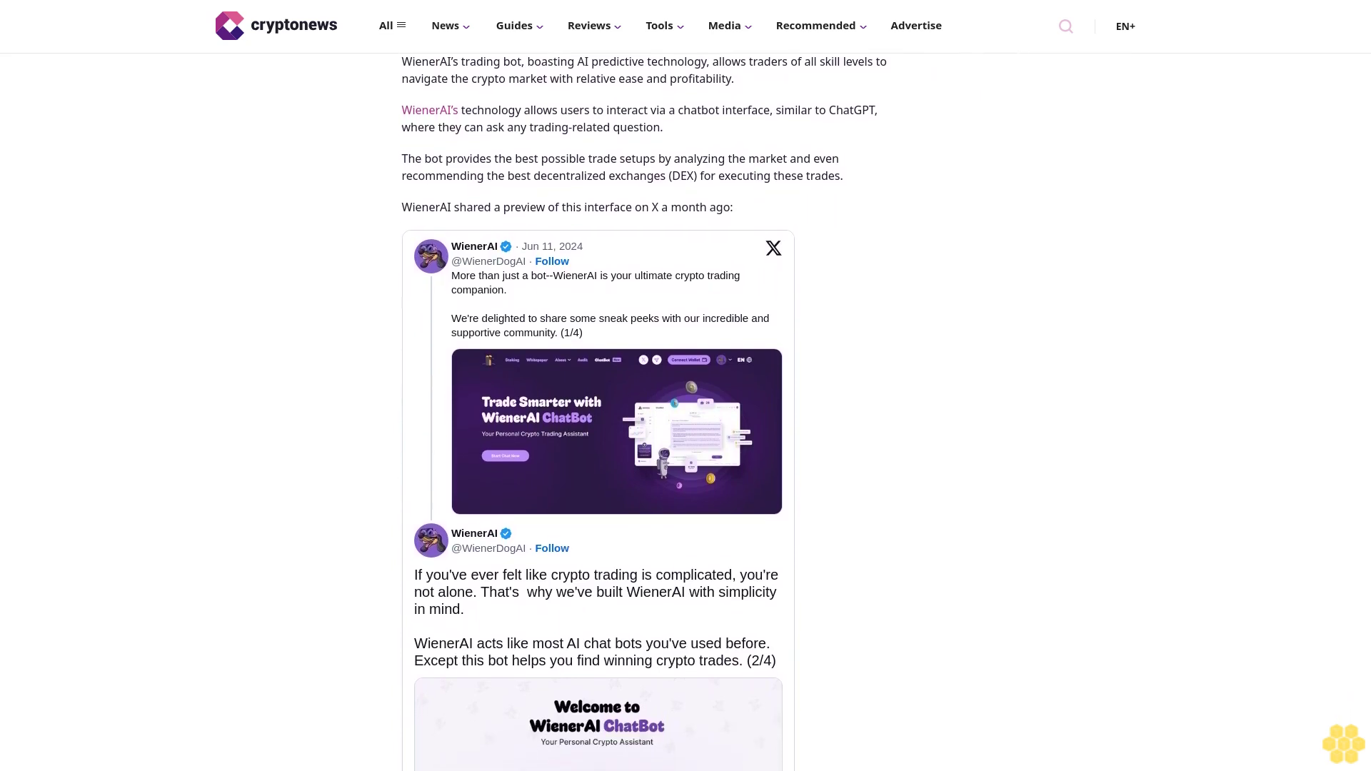
{"action": "scroll", "coordinate": [685, 429], "scroll_direction": "down", "scroll_amount": 1}
{"action": "scroll", "coordinate": [686, 429], "scroll_direction": "down", "scroll_amount": 1}
{"action": "scroll", "coordinate": [685, 429], "scroll_direction": "down", "scroll_amount": 1}
{"action": "scroll", "coordinate": [686, 428], "scroll_direction": "down", "scroll_amount": 1}
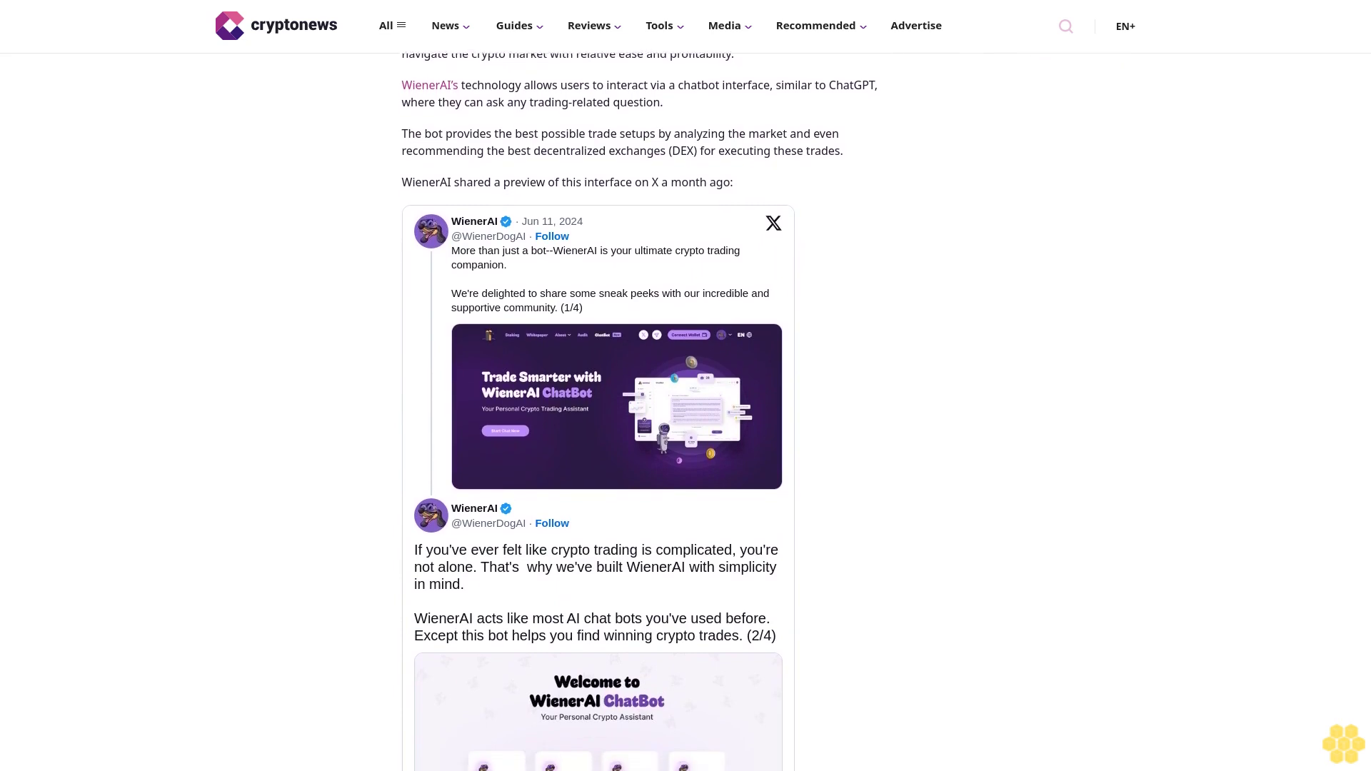
{"action": "scroll", "coordinate": [685, 429], "scroll_direction": "down", "scroll_amount": 1}
{"action": "scroll", "coordinate": [686, 429], "scroll_direction": "down", "scroll_amount": 1}
{"action": "scroll", "coordinate": [686, 428], "scroll_direction": "down", "scroll_amount": 1}
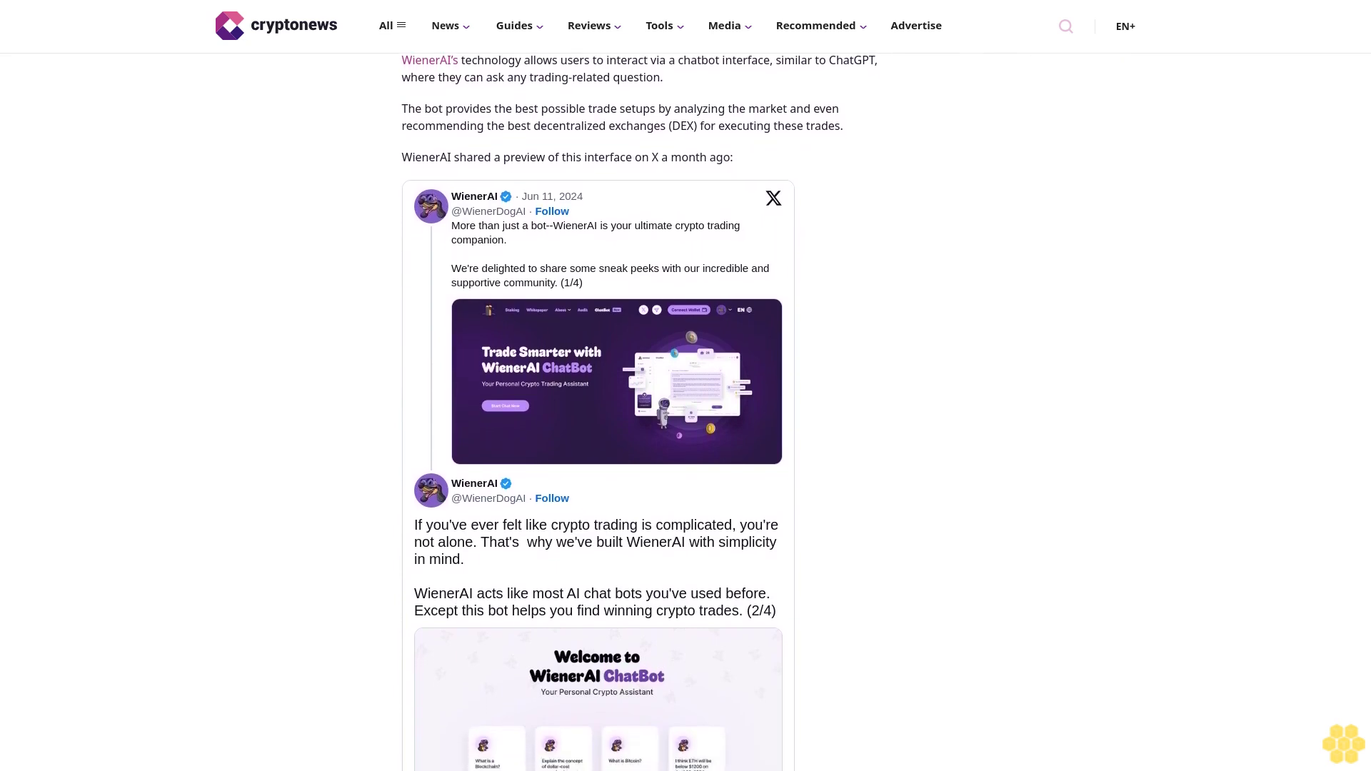